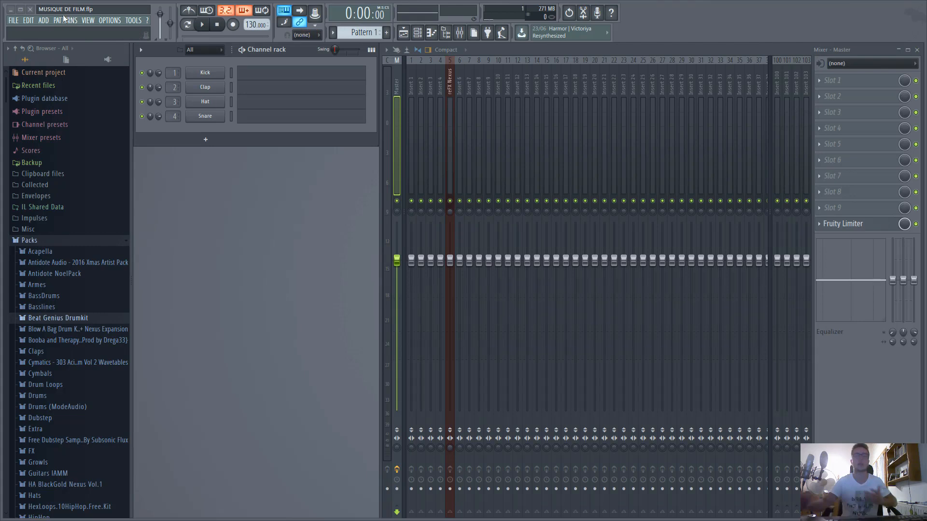
- Add a reFX Nexus channel, load the CL Angels Harp preset from the Classical category, and minimize the plugin window
{"action": "left_click", "coordinate": [44, 21]}
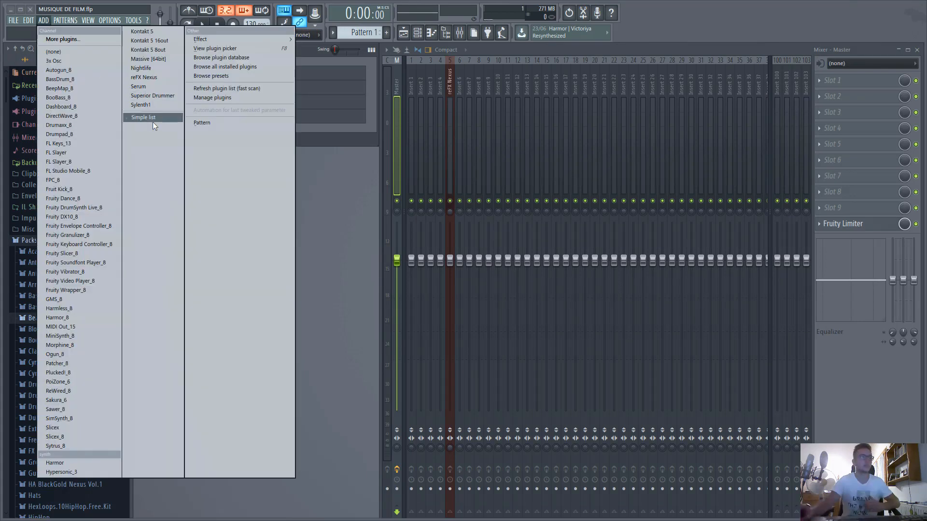
{"action": "left_click", "coordinate": [144, 77]}
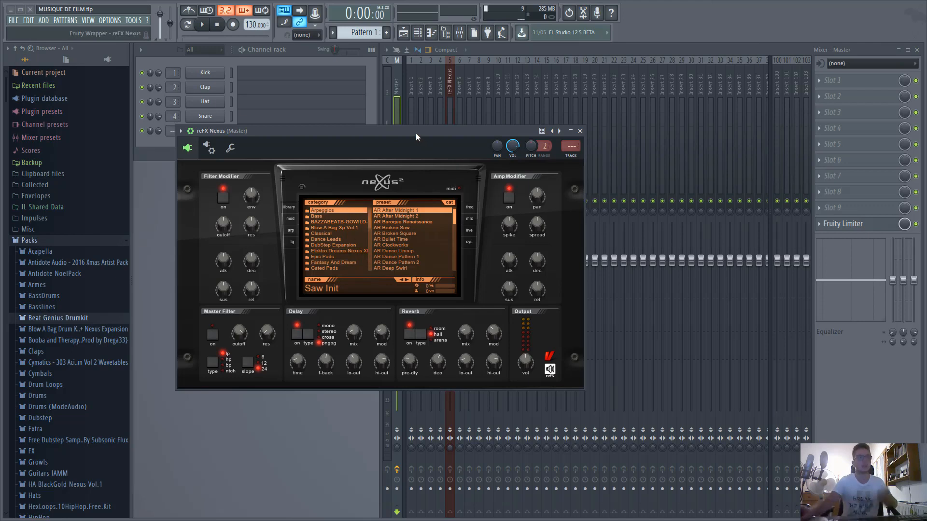
{"action": "left_click_drag", "start_coordinate": [416, 134], "coordinate": [430, 155]}
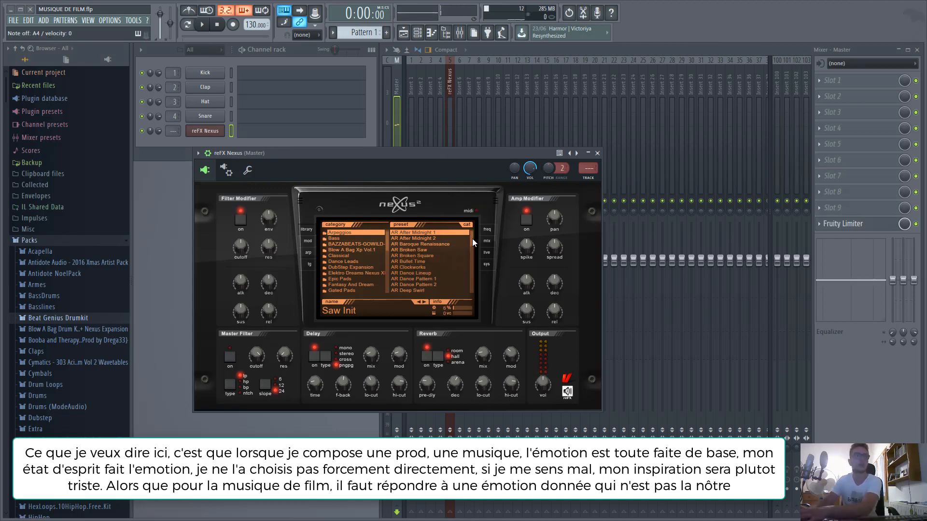
{"action": "left_click", "coordinate": [361, 254]}
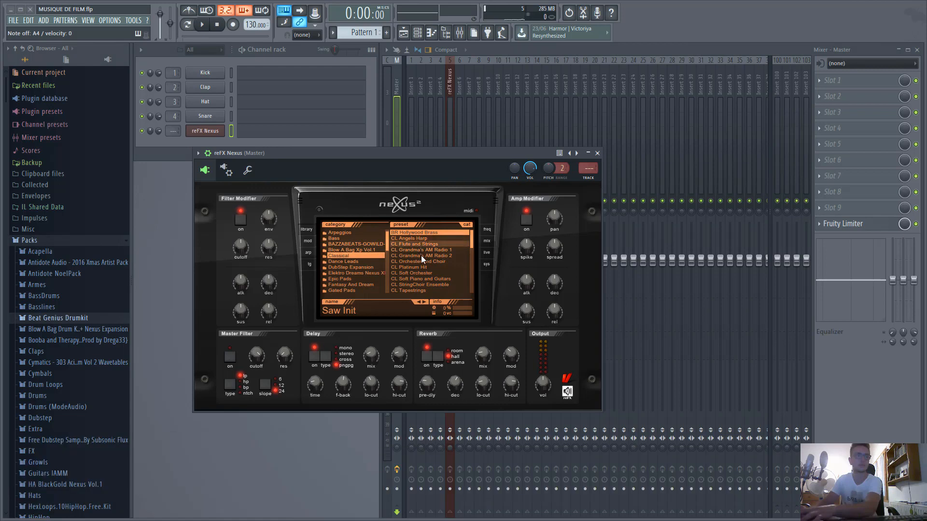
{"action": "left_click", "coordinate": [428, 238]}
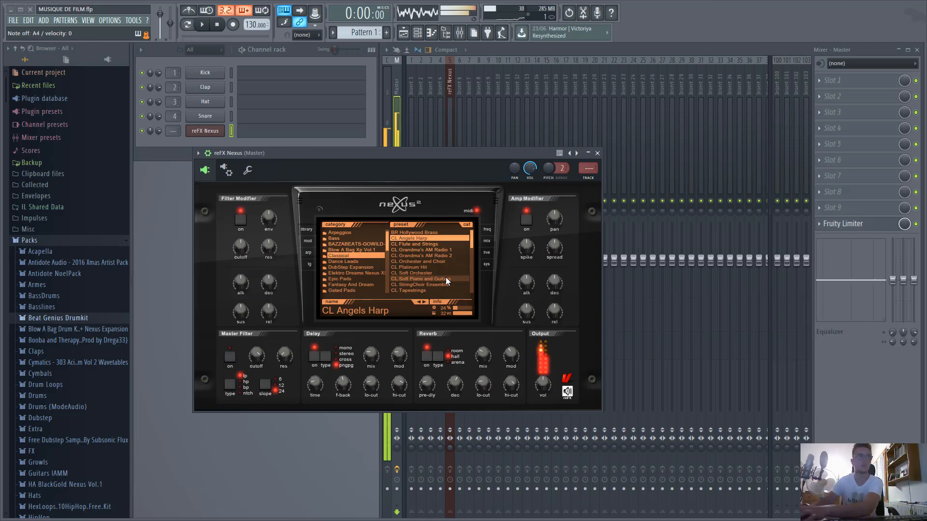
{"action": "left_click", "coordinate": [587, 153]}
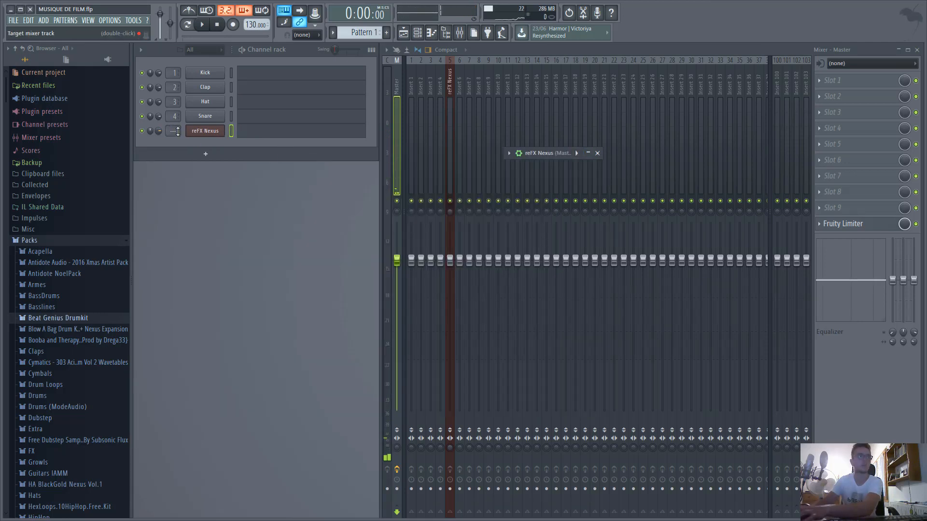
- Route the reFX Nexus channel to mixer track 5
{"action": "right_click", "coordinate": [449, 108]}
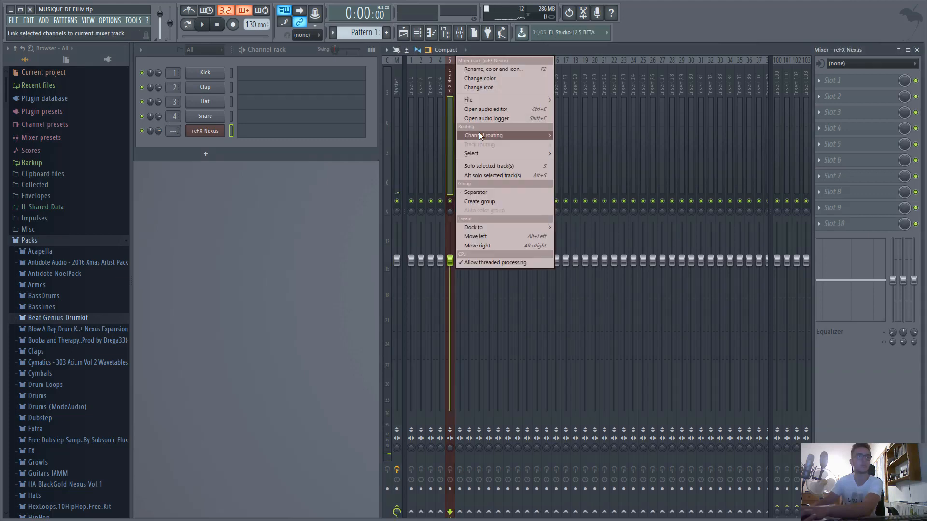
{"action": "mouse_move", "coordinate": [483, 135]}
{"action": "left_click", "coordinate": [577, 135]}
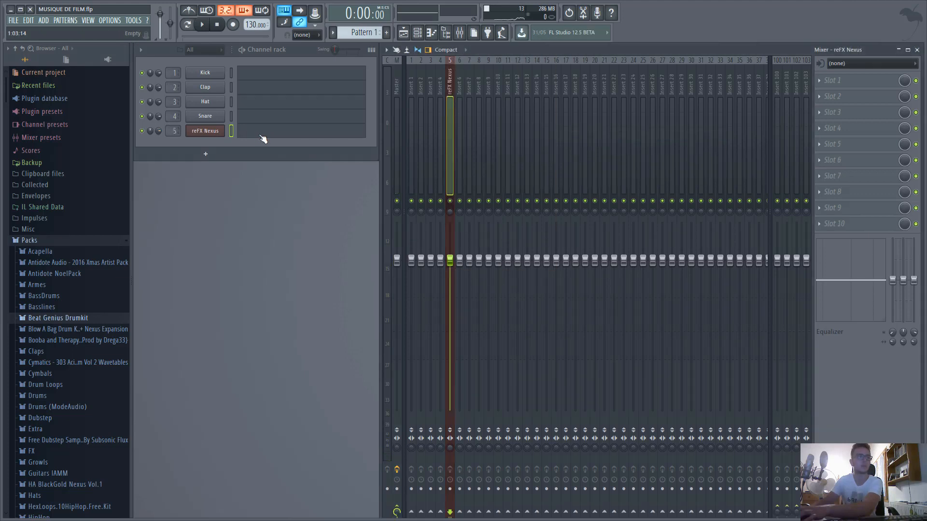
- In a maximized piano roll for reFX Nexus, place a D4, F4 and A4 chord at the start of bar 1
{"action": "left_click", "coordinate": [252, 135]}
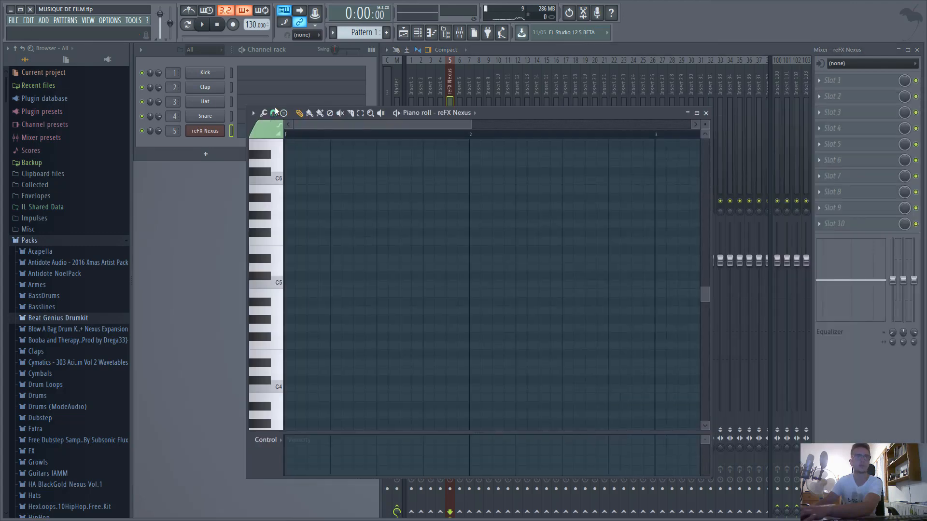
{"action": "left_click", "coordinate": [680, 104]}
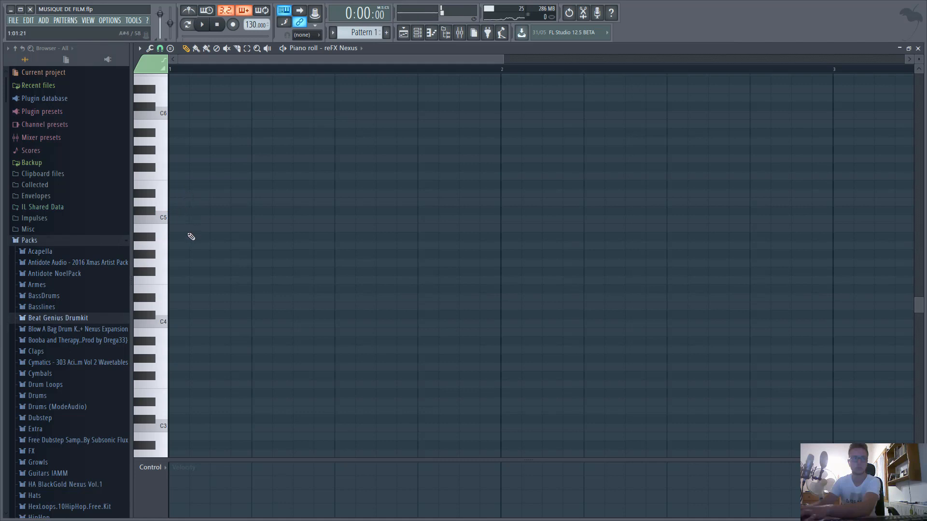
{"action": "left_click", "coordinate": [180, 309]}
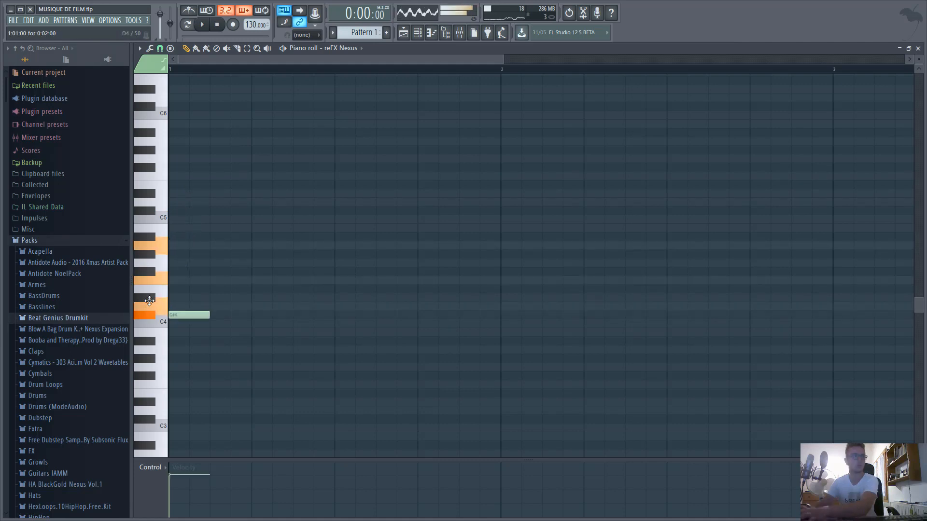
{"action": "left_click", "coordinate": [176, 280]}
{"action": "left_click", "coordinate": [177, 245]}
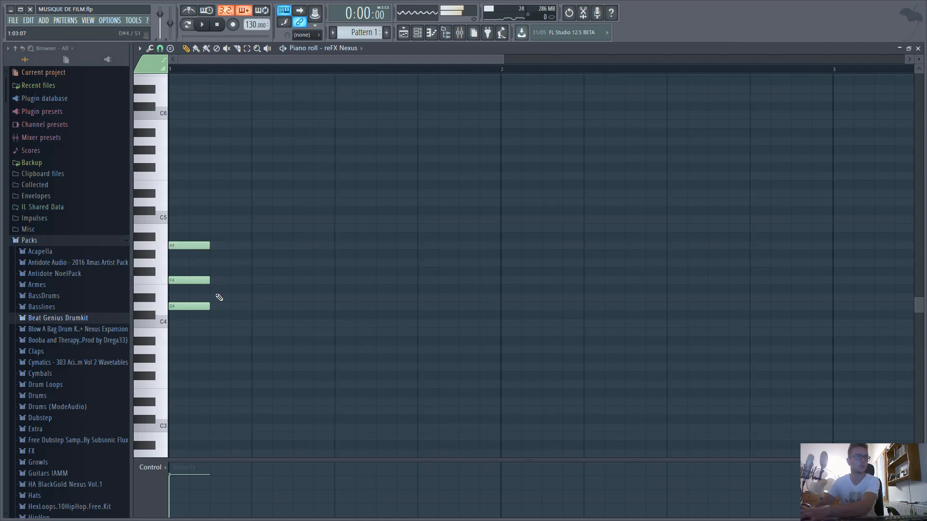
- Place four evenly spaced D5 melody notes on the off-beats of bar 1
{"action": "scroll", "coordinate": [215, 280], "scroll_direction": "down", "scroll_amount": 2}
{"action": "scroll", "coordinate": [215, 280], "scroll_direction": "down", "scroll_amount": 1}
{"action": "scroll", "coordinate": [213, 280], "scroll_direction": "down", "scroll_amount": 1}
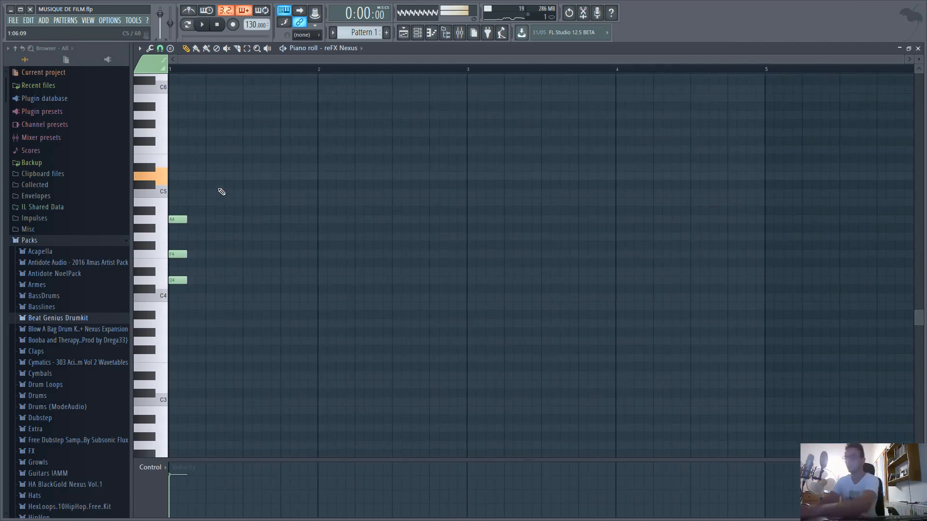
{"action": "left_click", "coordinate": [193, 176]}
{"action": "left_click", "coordinate": [228, 176]}
{"action": "left_click", "coordinate": [266, 176]}
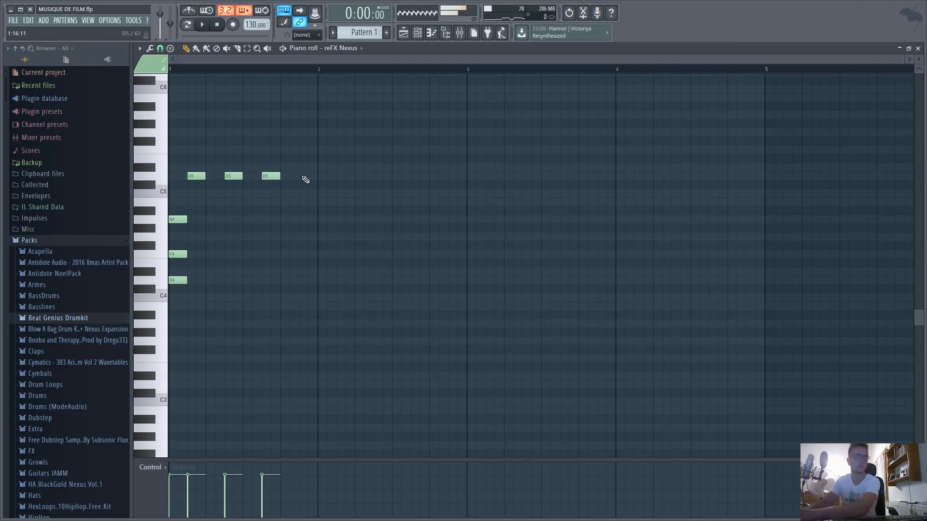
{"action": "left_click", "coordinate": [304, 177]}
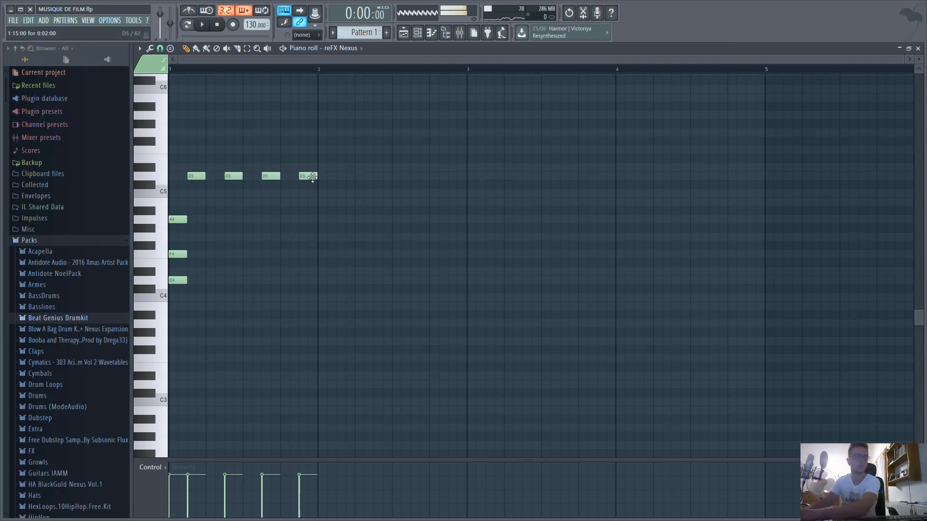
- Add two E5 notes followed by two F5 notes on the off-beats of bar 2
{"action": "left_click", "coordinate": [338, 158]}
{"action": "left_click", "coordinate": [375, 159]}
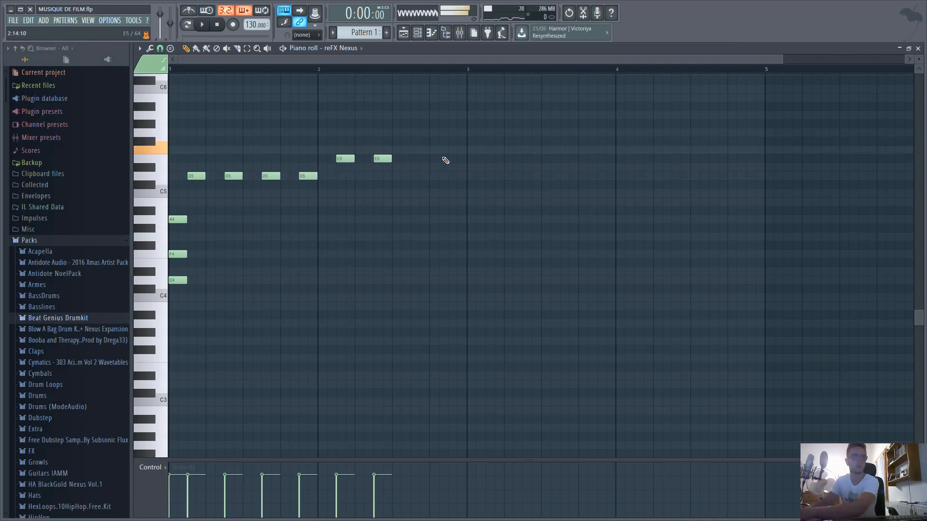
{"action": "left_click", "coordinate": [413, 150]}
{"action": "left_click", "coordinate": [451, 150]}
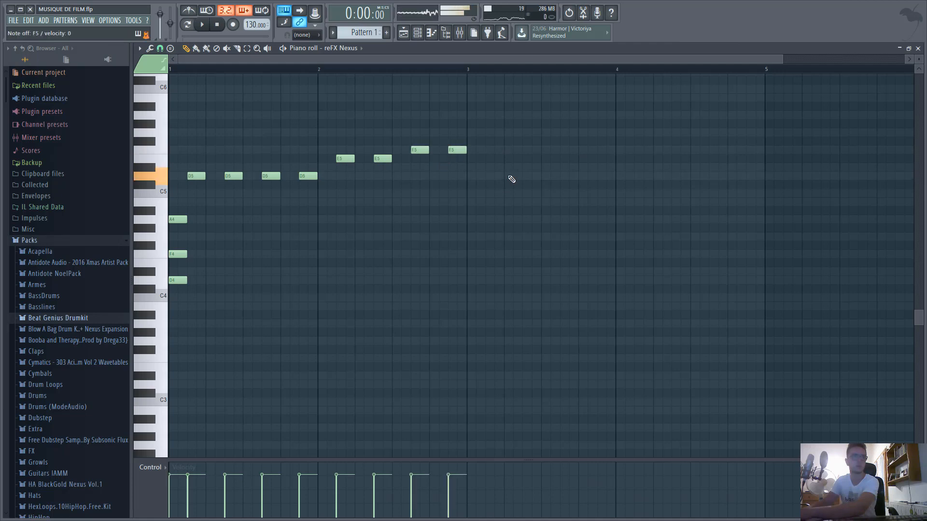
- Add four E5 melody notes on the off-beats of bar 3
{"action": "left_click", "coordinate": [488, 158]}
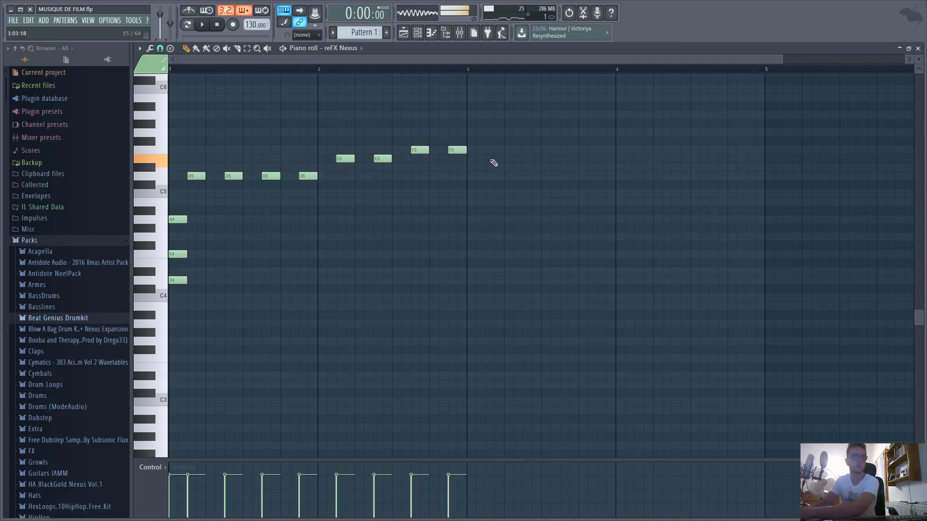
{"action": "left_click", "coordinate": [527, 158]}
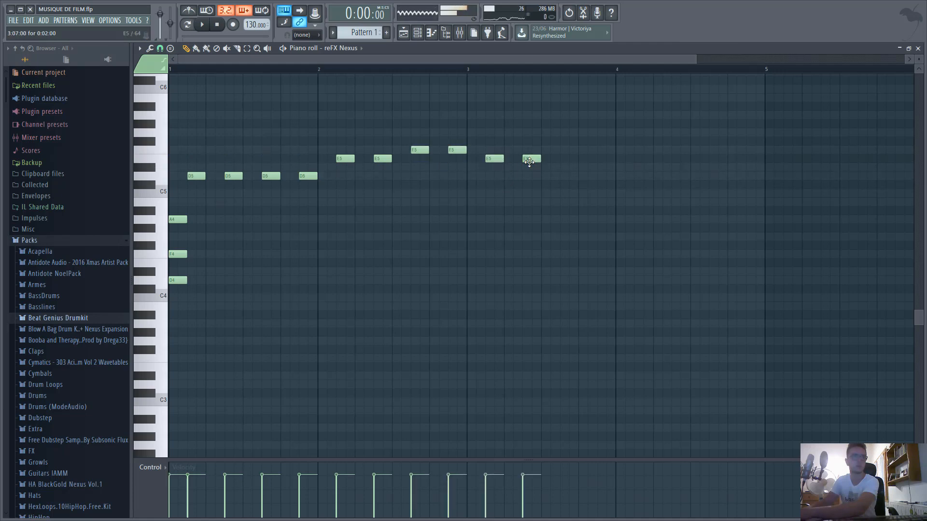
{"action": "left_click", "coordinate": [563, 152]}
{"action": "right_click", "coordinate": [566, 151]}
{"action": "left_click", "coordinate": [566, 158]}
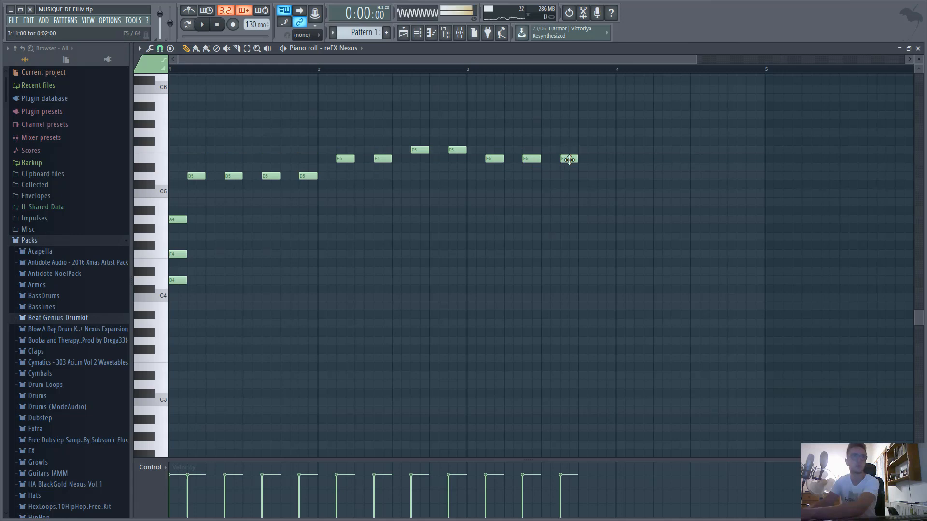
{"action": "left_click", "coordinate": [601, 159]}
- Fill bar 4 of the melody with the notes F5, F5, E5 and F5, roughly one beat apart
{"action": "left_click", "coordinate": [622, 151]}
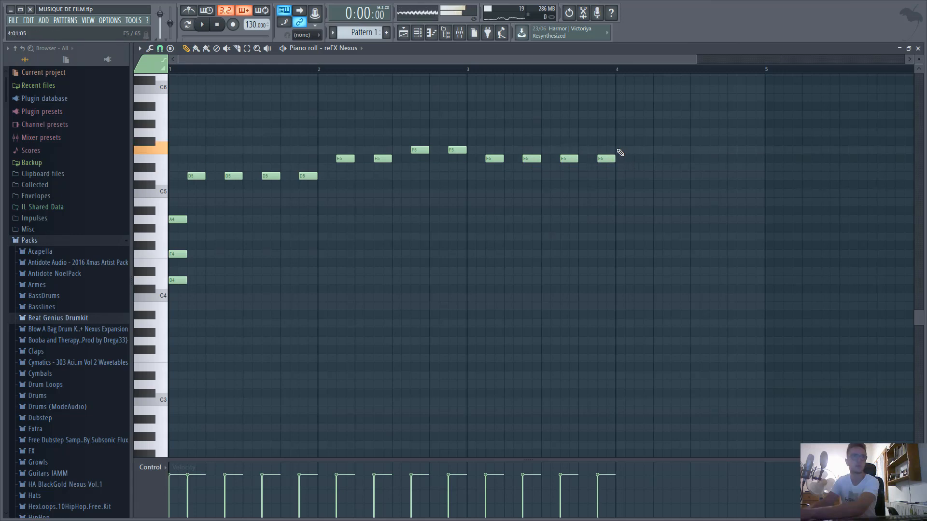
{"action": "left_click", "coordinate": [656, 150]}
{"action": "left_click_drag", "start_coordinate": [659, 150], "coordinate": [678, 151]}
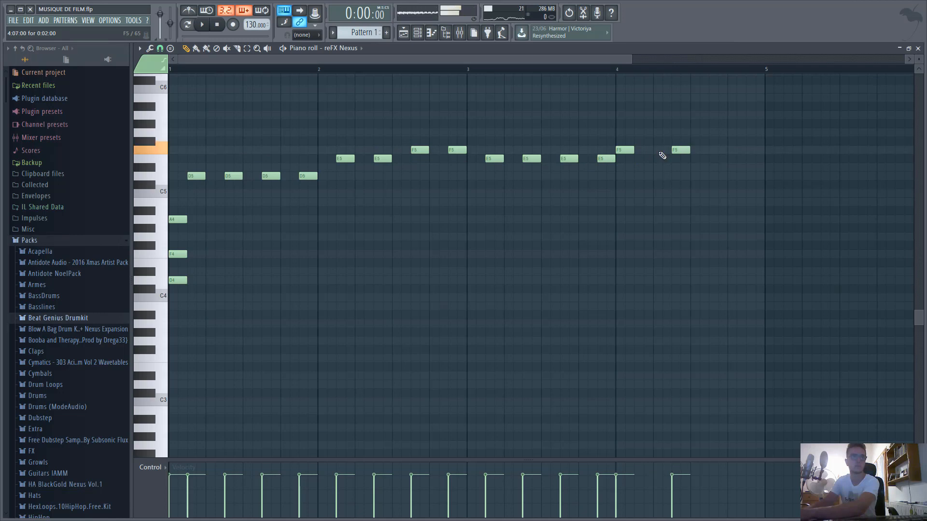
{"action": "left_click_drag", "start_coordinate": [620, 150], "coordinate": [629, 150]}
{"action": "left_click", "coordinate": [717, 159]}
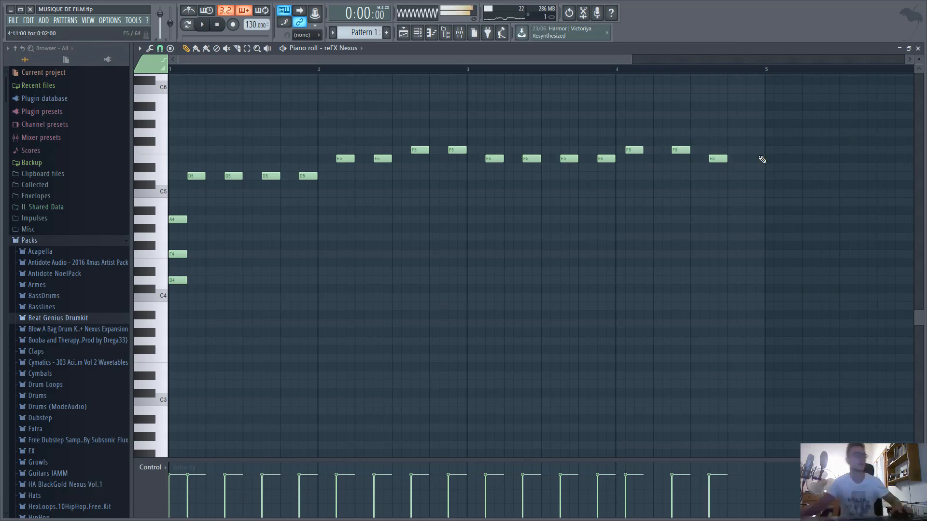
{"action": "left_click", "coordinate": [753, 150]}
- Duplicate the D4, F4 and A4 chord onto every beat through the end of bar 4
{"action": "left_click_drag", "start_coordinate": [189, 206], "coordinate": [153, 325]}
{"action": "left_click_drag", "start_coordinate": [179, 256], "coordinate": [239, 249]}
{"action": "left_click_drag", "start_coordinate": [251, 207], "coordinate": [116, 302]}
{"action": "left_click_drag", "start_coordinate": [188, 220], "coordinate": [263, 221]}
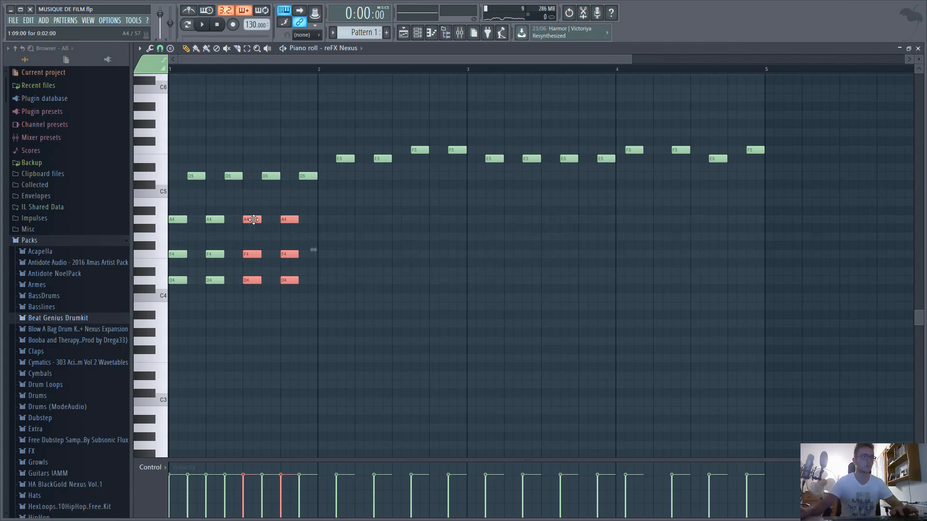
{"action": "left_click_drag", "start_coordinate": [316, 207], "coordinate": [90, 334]}
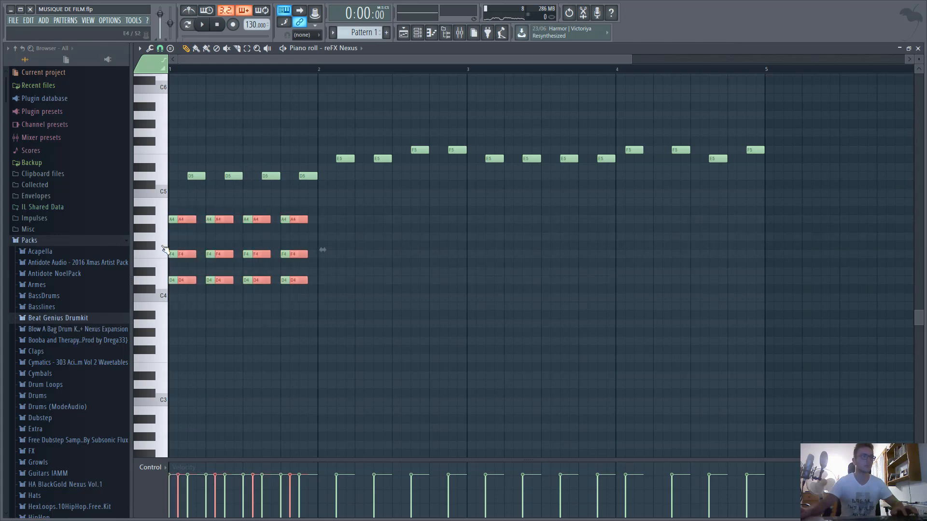
{"action": "mouse_move", "coordinate": [174, 220]}
{"action": "left_mouse_down"}
{"action": "mouse_move", "coordinate": [321, 221]}
{"action": "mouse_move", "coordinate": [330, 232]}
{"action": "left_mouse_up"}
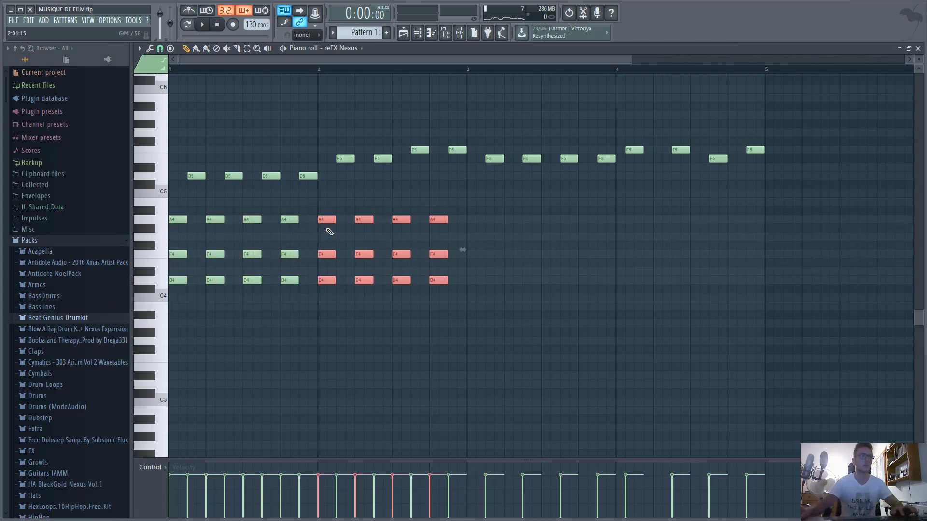
{"action": "left_click_drag", "start_coordinate": [477, 198], "coordinate": [92, 331]}
{"action": "left_click_drag", "start_coordinate": [185, 219], "coordinate": [194, 229]}
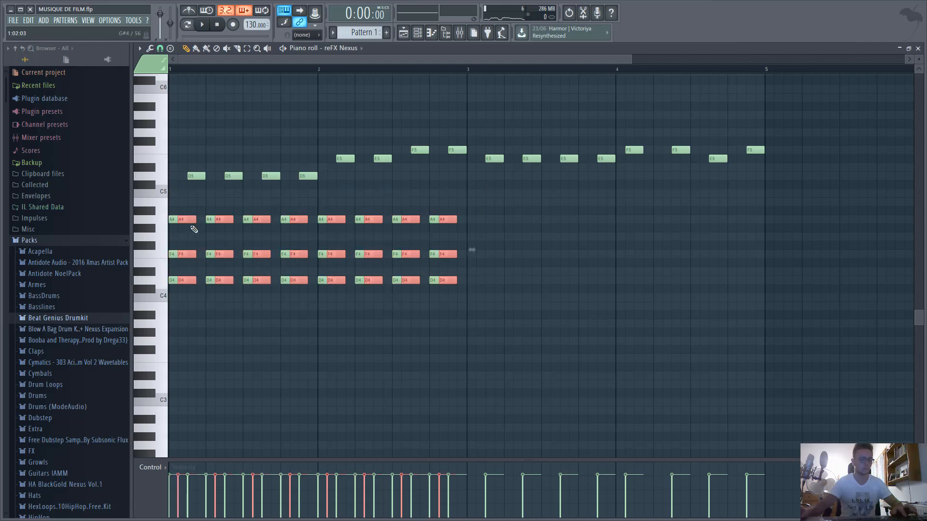
{"action": "left_click_drag", "start_coordinate": [133, 226], "coordinate": [478, 227]}
{"action": "left_click", "coordinate": [484, 199], "text": "ctrl"}
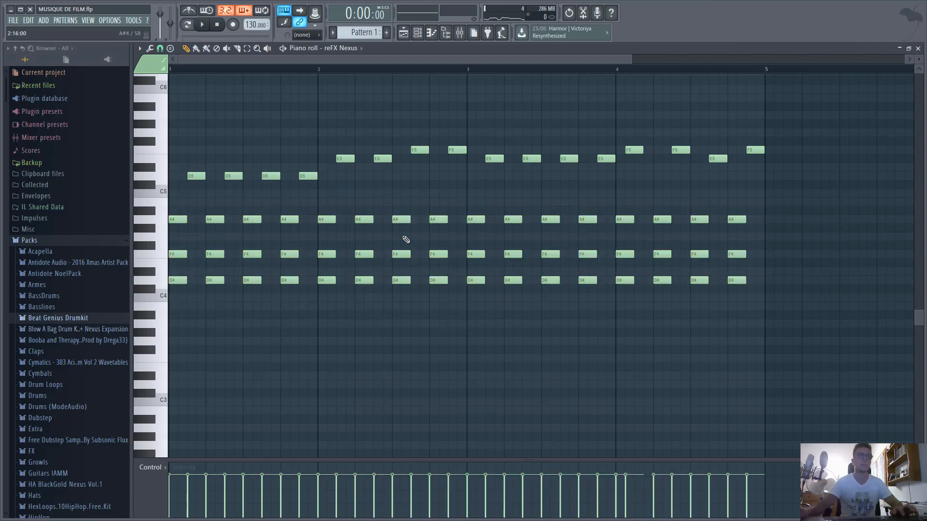
- Play the phrase in pattern mode and shift the first F5 note of bar 4 one step later onto the off-beat
{"action": "scroll", "coordinate": [526, 277], "scroll_direction": "down", "scroll_amount": 2}
{"action": "key", "text": "space"}
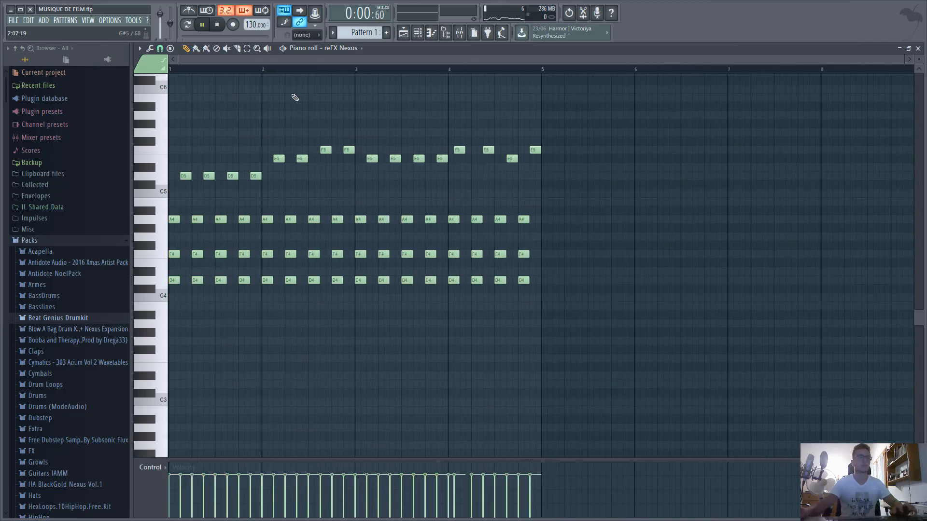
{"action": "left_click", "coordinate": [215, 26]}
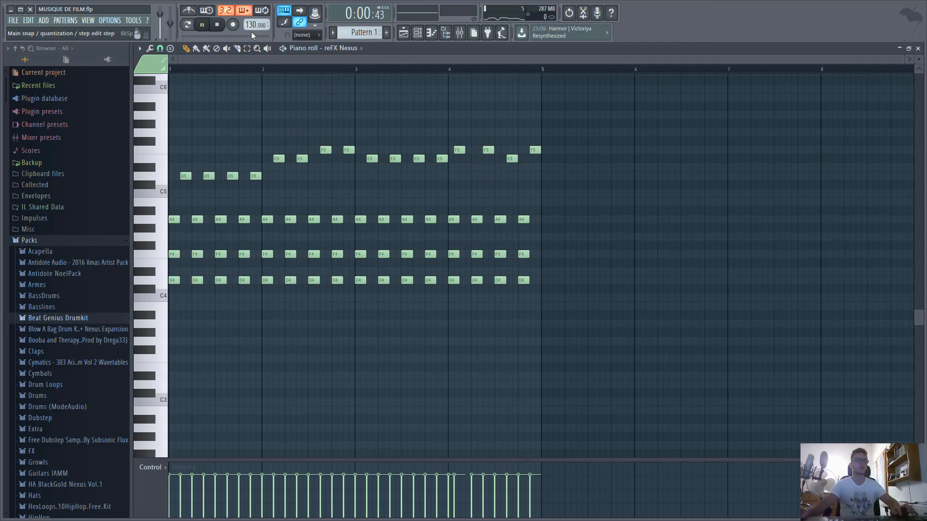
{"action": "key", "text": "space"}
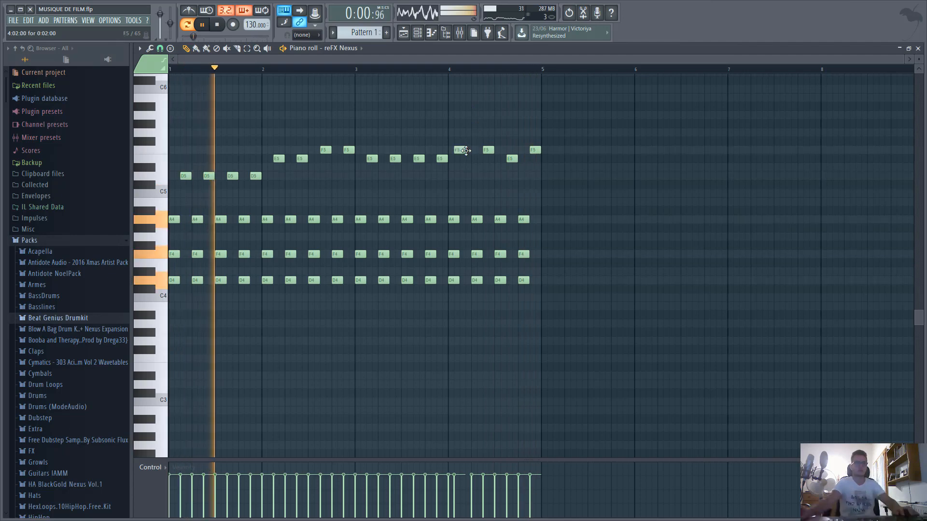
{"action": "left_click_drag", "start_coordinate": [461, 150], "coordinate": [467, 150]}
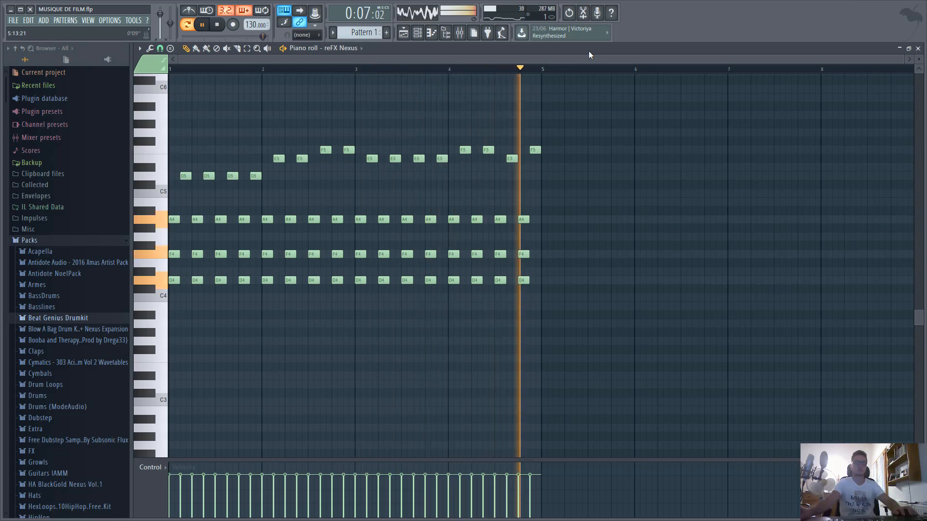
{"action": "key", "text": "space"}
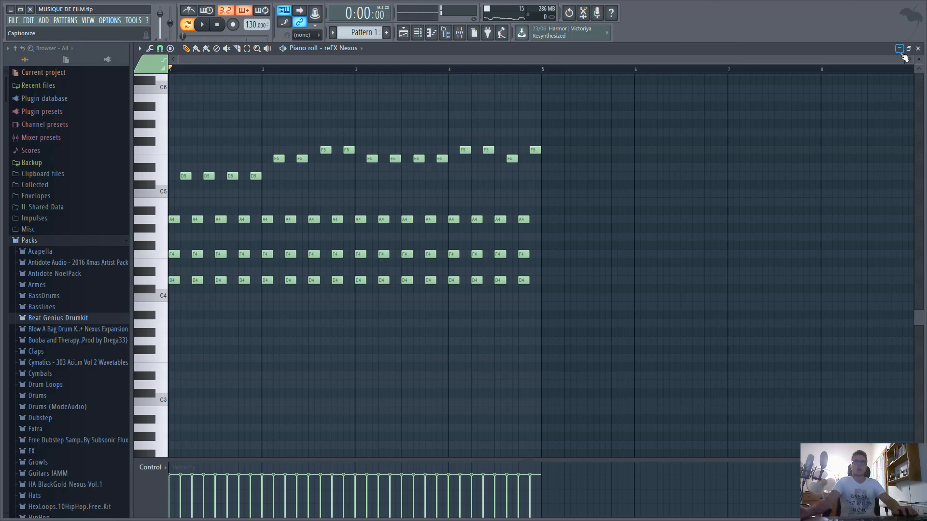
- Minimize the piano roll and reopen the reFX Nexus notes from the channel rack in a smaller window
{"action": "left_click", "coordinate": [899, 49]}
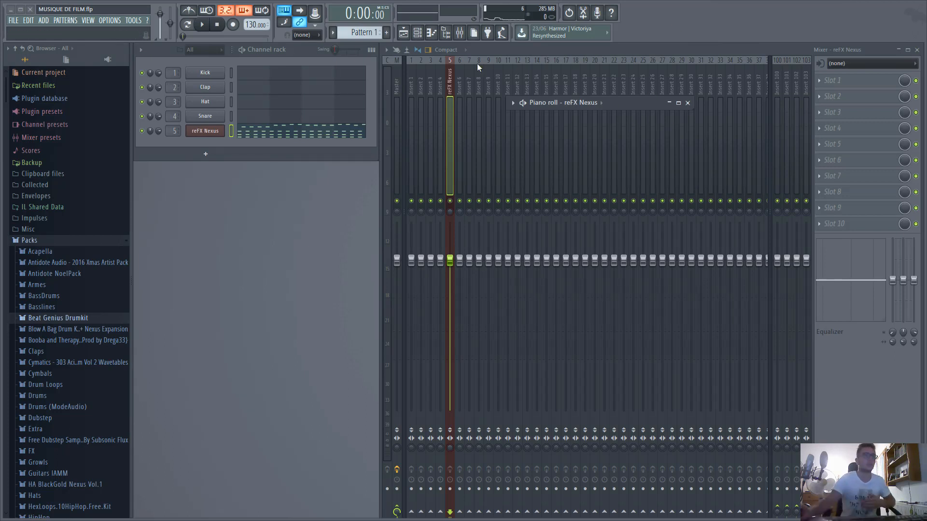
{"action": "left_click", "coordinate": [284, 130]}
{"action": "left_click", "coordinate": [312, 131]}
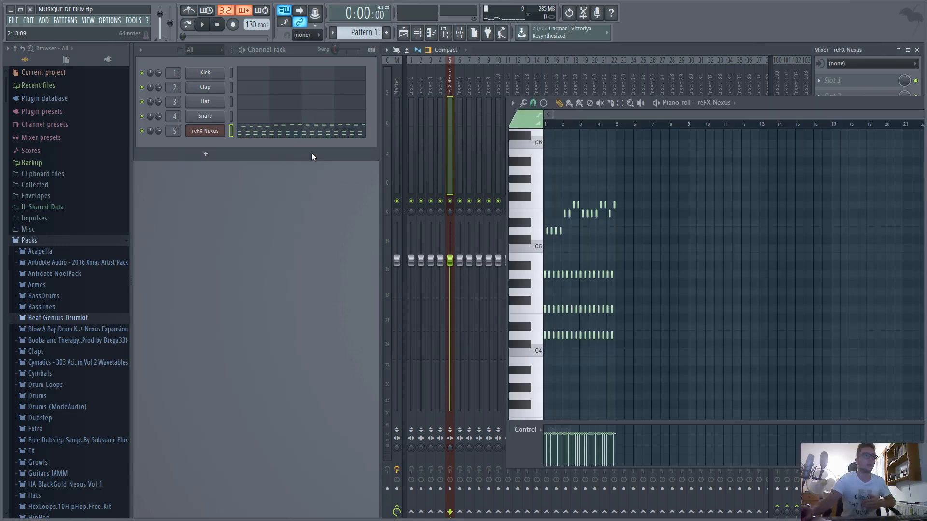
- Enlarge the reFX Nexus piano roll so it fills the workspace
{"action": "scroll", "coordinate": [601, 247], "scroll_direction": "up", "scroll_amount": 4}
{"action": "left_click_drag", "start_coordinate": [780, 104], "coordinate": [476, 75]}
{"action": "left_click", "coordinate": [620, 74]}
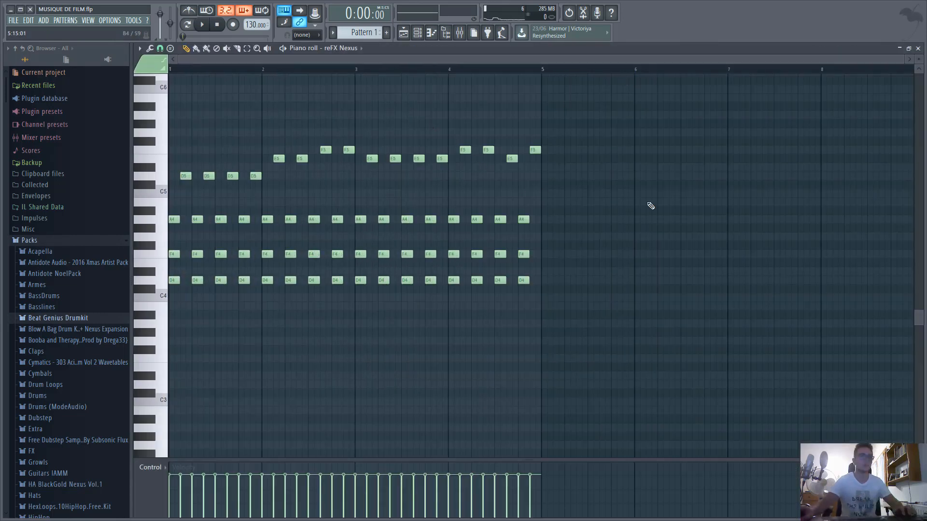
- Duplicate all chord and melody notes of bars 1 to 4 into bars 5 to 8
{"action": "left_click", "coordinate": [172, 212], "text": "ctrl"}
{"action": "left_click_drag", "start_coordinate": [635, 422], "coordinate": [638, 431]}
{"action": "left_click_drag", "start_coordinate": [601, 356], "coordinate": [82, 103]}
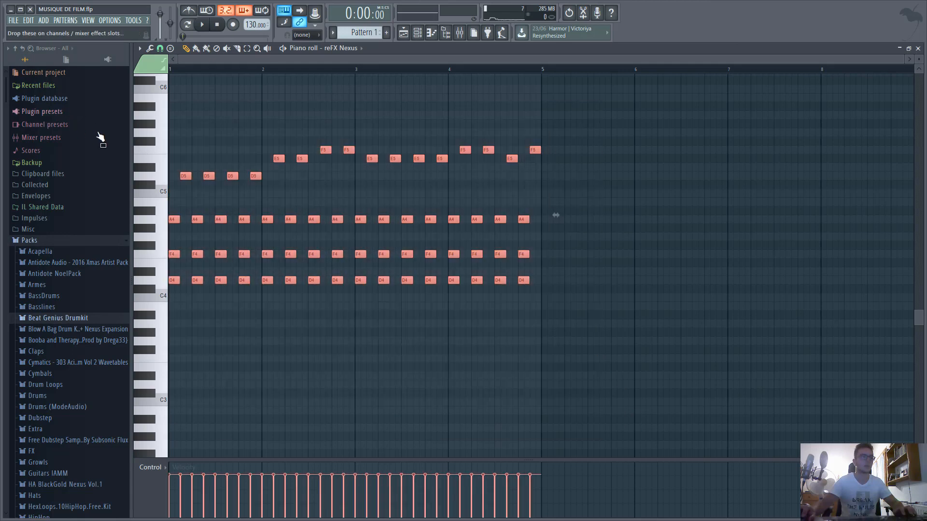
{"action": "mouse_move", "coordinate": [178, 281]}
{"action": "left_mouse_down"}
{"action": "mouse_move", "coordinate": [471, 287]}
{"action": "mouse_move", "coordinate": [528, 266]}
{"action": "mouse_move", "coordinate": [548, 286]}
{"action": "left_mouse_up"}
{"action": "scroll", "coordinate": [579, 314], "scroll_direction": "down", "scroll_amount": 3}
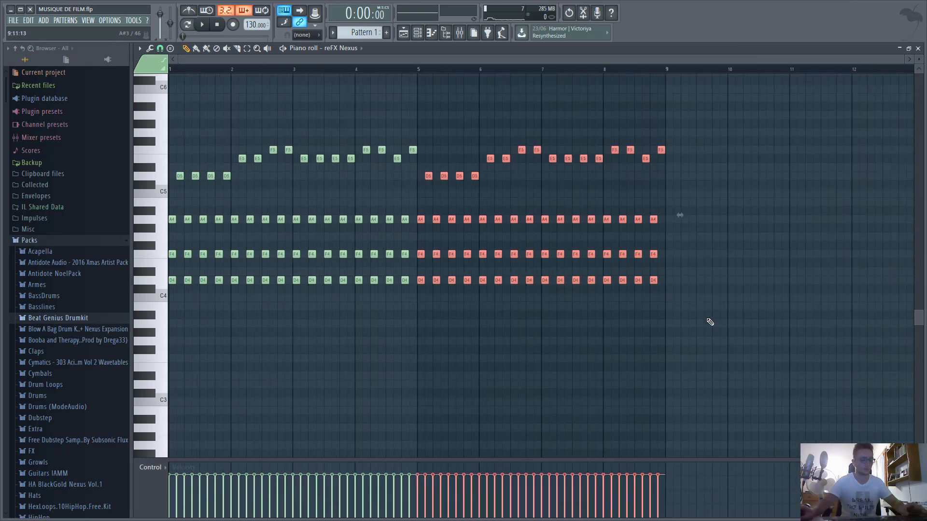
- Try the arpeggiator on all notes of bars 5 to 8, listen to it, test a range of 1 and cancel it
{"action": "key", "text": "alt+a"}
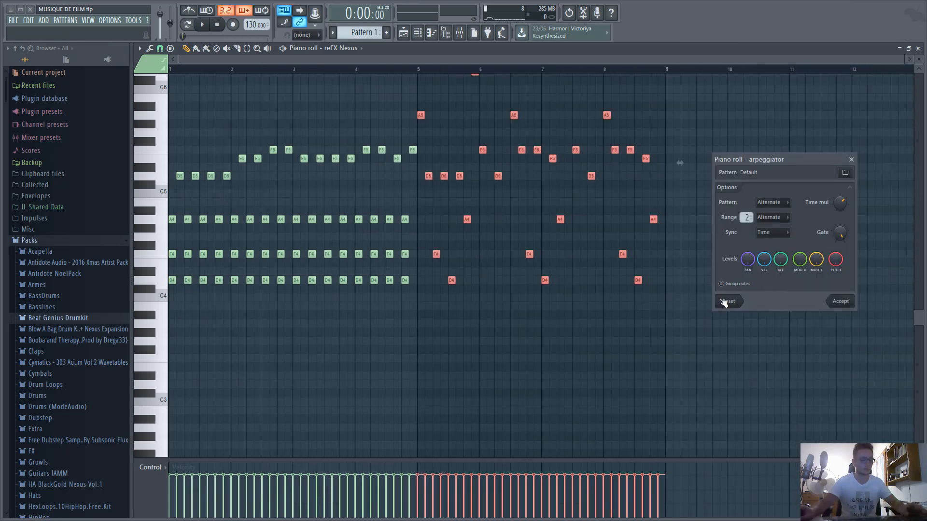
{"action": "key", "text": "space"}
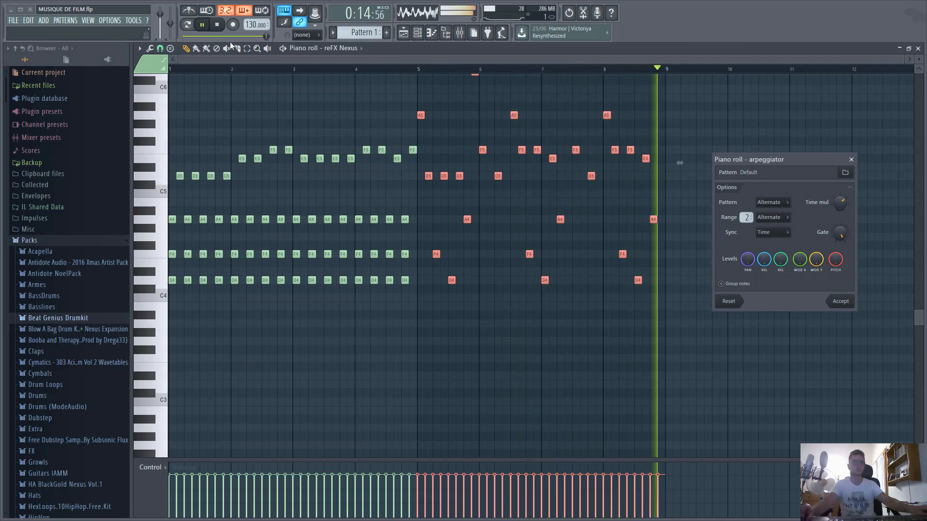
{"action": "key", "text": "space"}
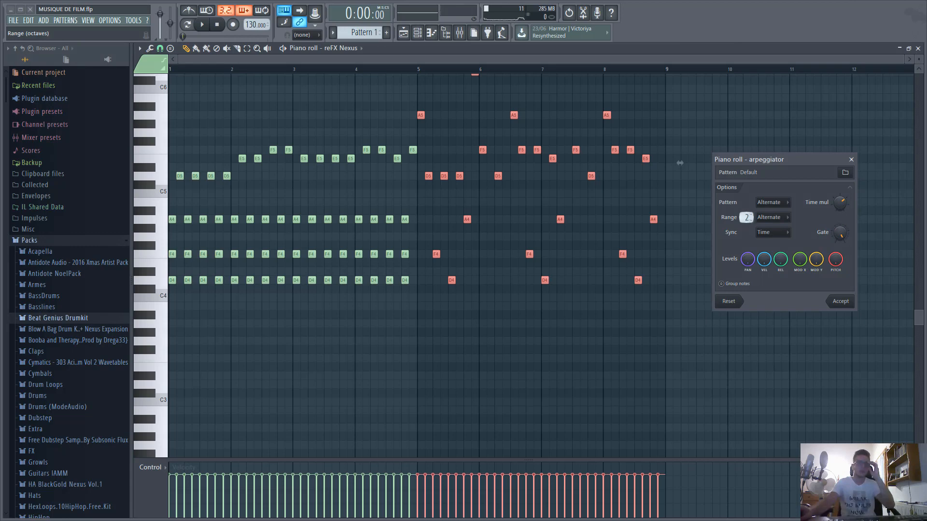
{"action": "left_click_drag", "start_coordinate": [747, 218], "coordinate": [747, 222]}
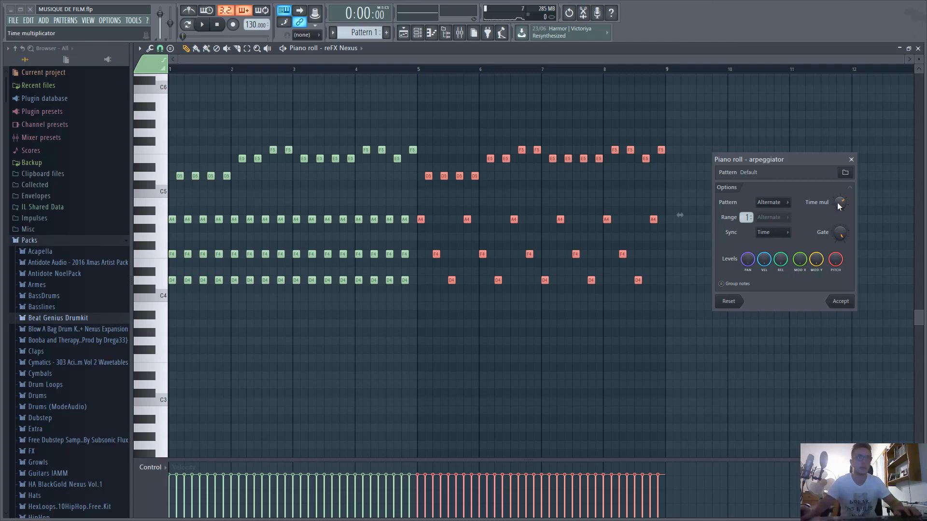
{"action": "mouse_move", "coordinate": [840, 203]}
{"action": "left_mouse_down"}
{"action": "mouse_move", "coordinate": [840, 218]}
{"action": "mouse_move", "coordinate": [840, 199]}
{"action": "left_mouse_up"}
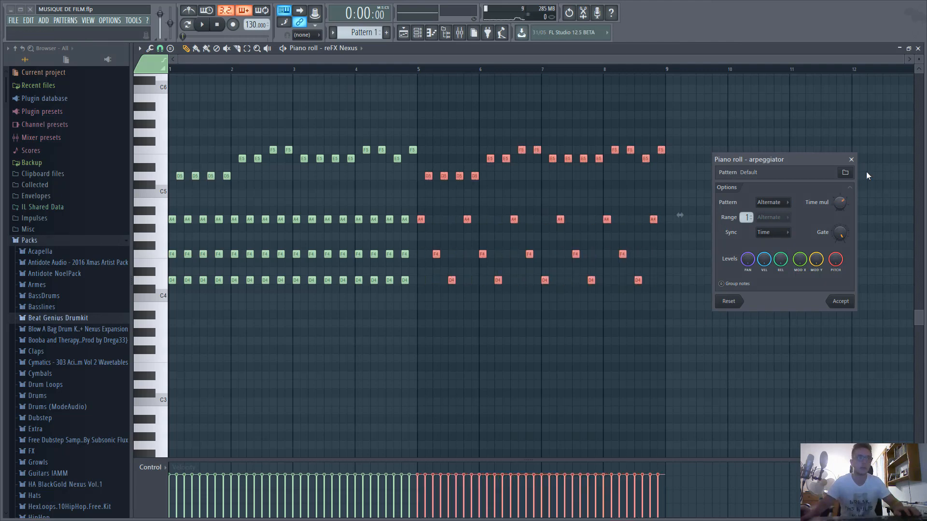
{"action": "left_click", "coordinate": [851, 160]}
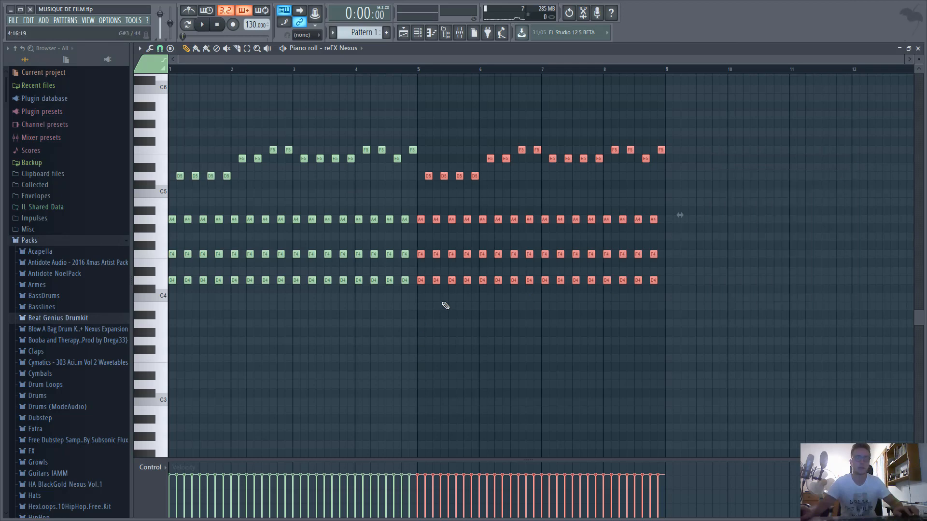
- Try the arpeggiator on only the chord notes of bars 5 to 8 with a range of 1 and listen to it
{"action": "left_click_drag", "start_coordinate": [676, 320], "coordinate": [421, 207]}
{"action": "key", "text": "space"}
{"action": "key", "text": "space"}
{"action": "key", "text": "alt+a"}
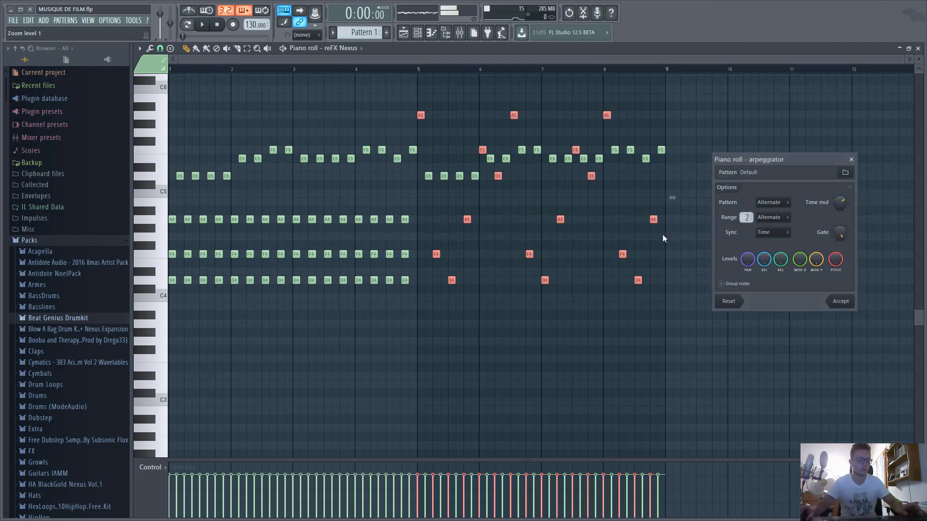
{"action": "left_click_drag", "start_coordinate": [746, 217], "coordinate": [745, 222]}
{"action": "left_click_drag", "start_coordinate": [841, 235], "coordinate": [840, 219]}
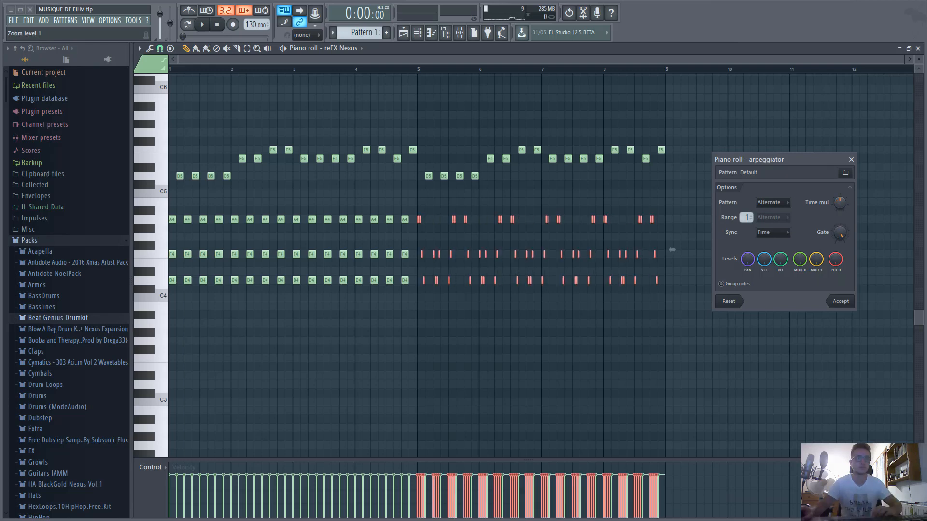
{"action": "scroll", "coordinate": [672, 249], "scroll_direction": "up", "scroll_amount": 1}
{"action": "scroll", "coordinate": [672, 250], "scroll_direction": "up", "scroll_amount": 1}
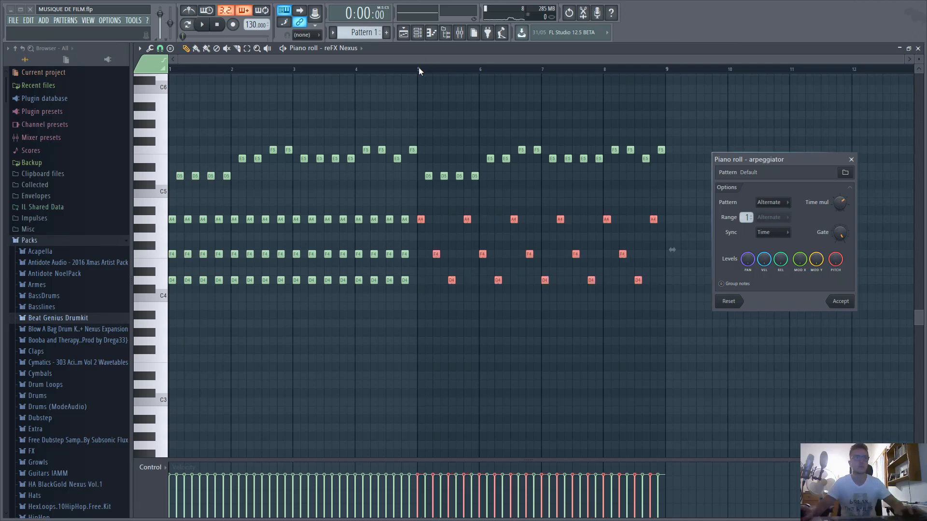
{"action": "key", "text": "space"}
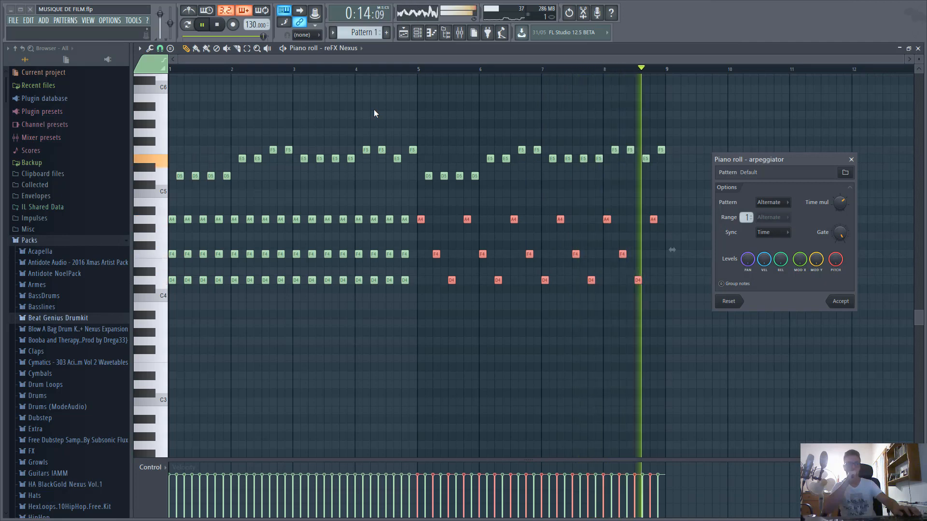
{"action": "key", "text": "space"}
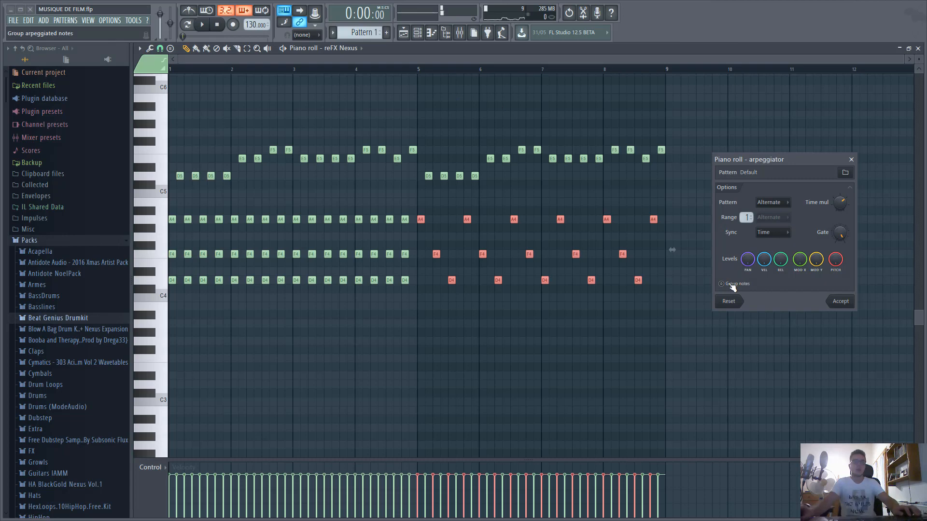
- Try the arpeggiator's Flip and Normal patterns, Block and Time sync, gate and note grouping on the chords, and cancel it
{"action": "left_click", "coordinate": [777, 205]}
{"action": "left_click", "coordinate": [768, 222]}
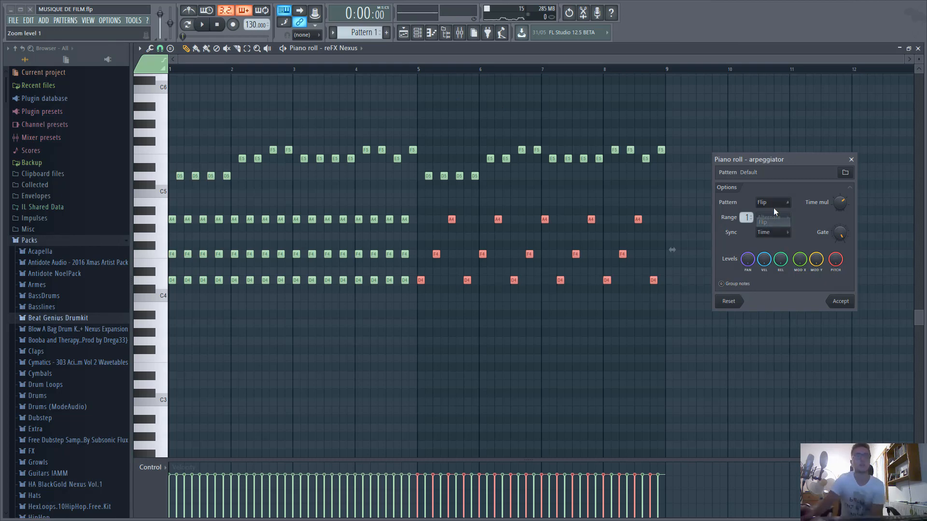
{"action": "left_click", "coordinate": [774, 214]}
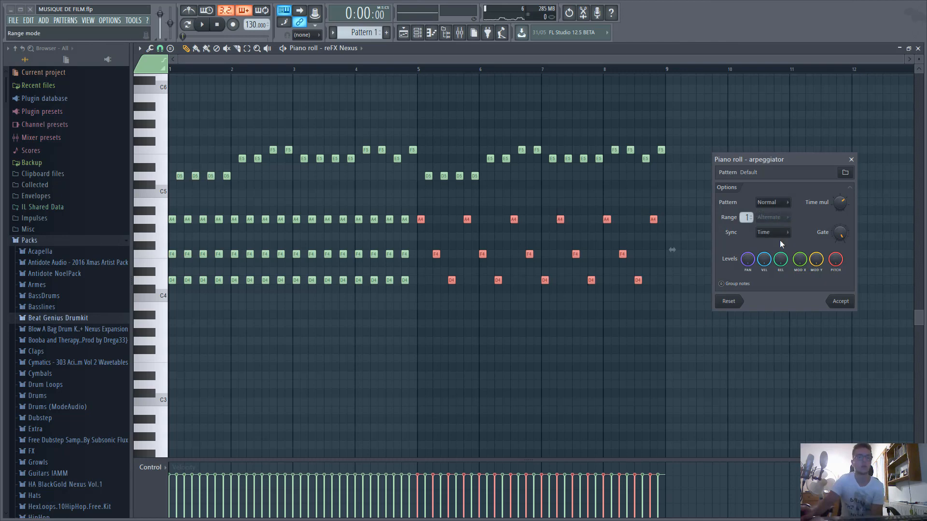
{"action": "left_click", "coordinate": [779, 234]}
{"action": "left_click", "coordinate": [776, 252]}
{"action": "left_click", "coordinate": [771, 233]}
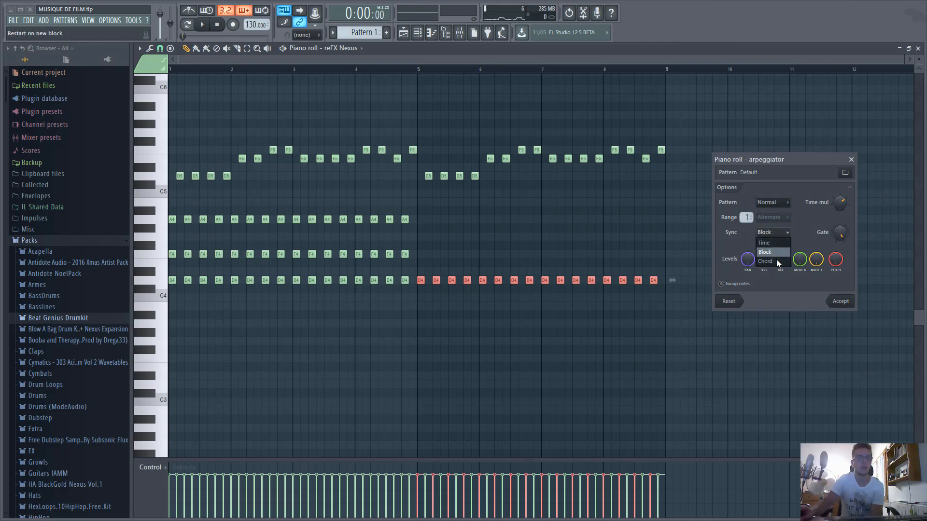
{"action": "left_click", "coordinate": [774, 242]}
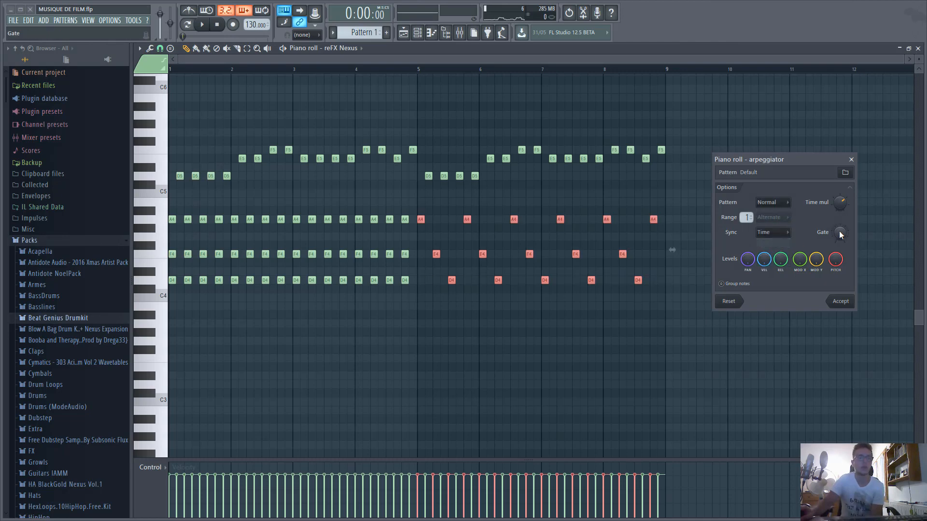
{"action": "mouse_move", "coordinate": [839, 232]}
{"action": "left_mouse_down"}
{"action": "mouse_move", "coordinate": [839, 254]}
{"action": "mouse_move", "coordinate": [839, 218]}
{"action": "left_mouse_up"}
{"action": "left_click", "coordinate": [721, 284]}
{"action": "left_click", "coordinate": [850, 159]}
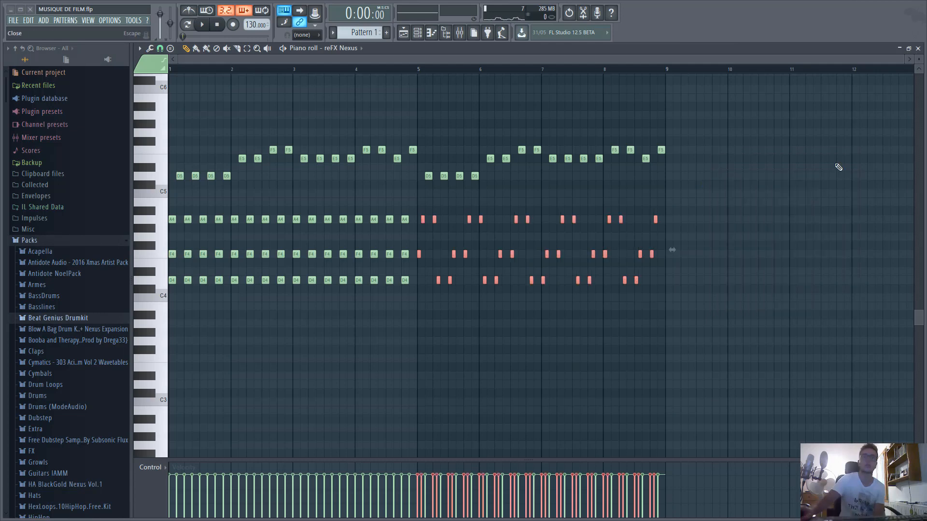
- Stagger the first chord of bar 5 into a rising D4, F4, A4 figure and delete the remaining chords through bar 8
{"action": "scroll", "coordinate": [434, 305], "scroll_direction": "up", "scroll_amount": 4, "text": "ctrl"}
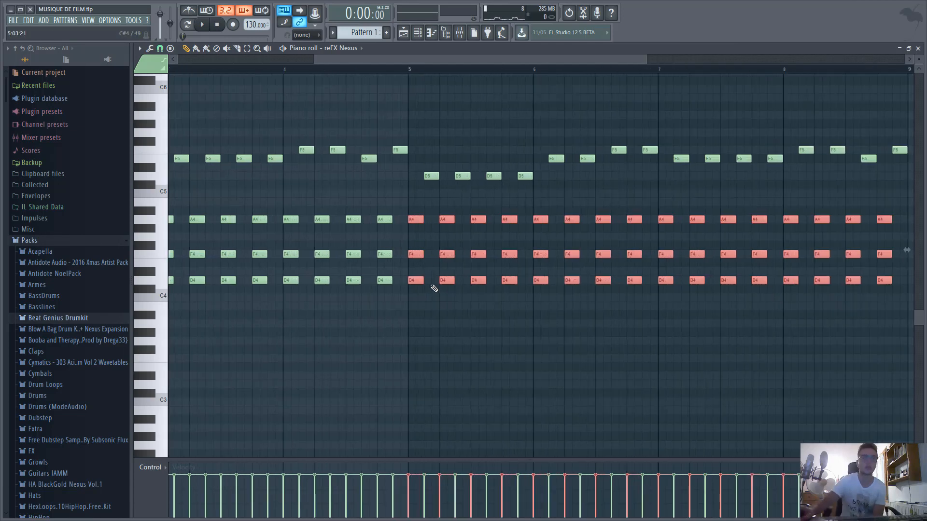
{"action": "left_click", "coordinate": [438, 316]}
{"action": "mouse_move", "coordinate": [412, 255]}
{"action": "left_mouse_down"}
{"action": "mouse_move", "coordinate": [405, 256]}
{"action": "mouse_move", "coordinate": [420, 255]}
{"action": "left_mouse_up"}
{"action": "left_click_drag", "start_coordinate": [415, 221], "coordinate": [914, 298]}
{"action": "key", "text": "Delete"}
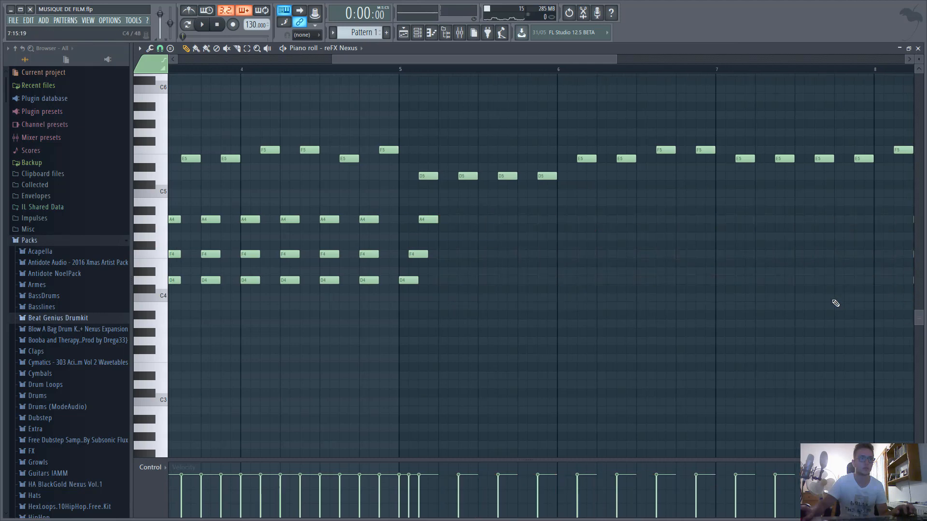
{"action": "scroll", "coordinate": [836, 304], "scroll_direction": "down", "scroll_amount": 4}
{"action": "left_click_drag", "start_coordinate": [774, 197], "coordinate": [848, 302]}
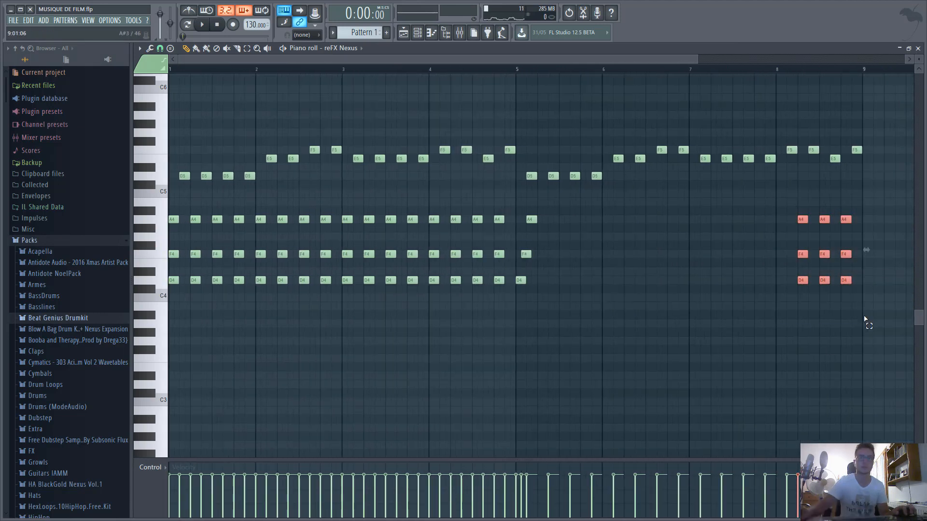
{"action": "key", "text": "Delete"}
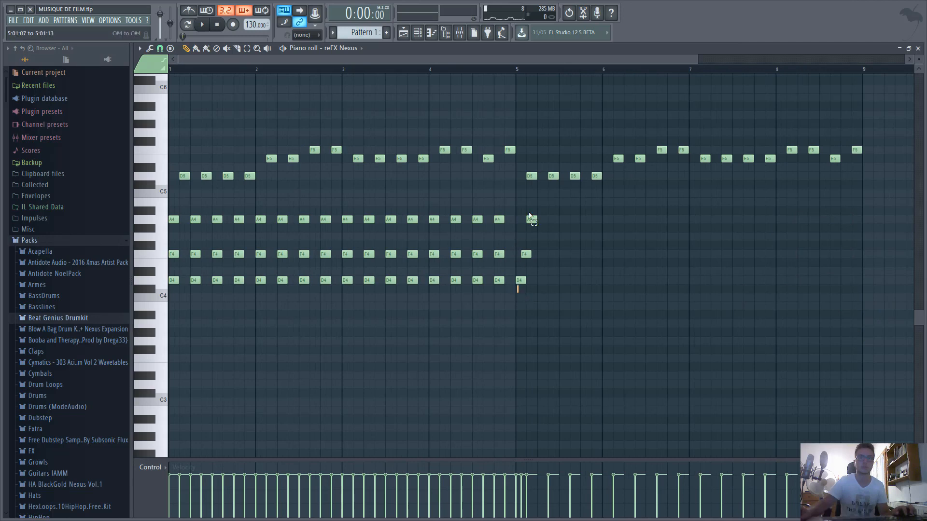
- Copy the staggered D4, F4, A4 figure at the start of bar 5
{"action": "left_click_drag", "start_coordinate": [542, 198], "coordinate": [515, 292]}
{"action": "key", "text": "ctrl+c"}
{"action": "key", "text": "ctrl+v"}
{"action": "left_click", "coordinate": [187, 289]}
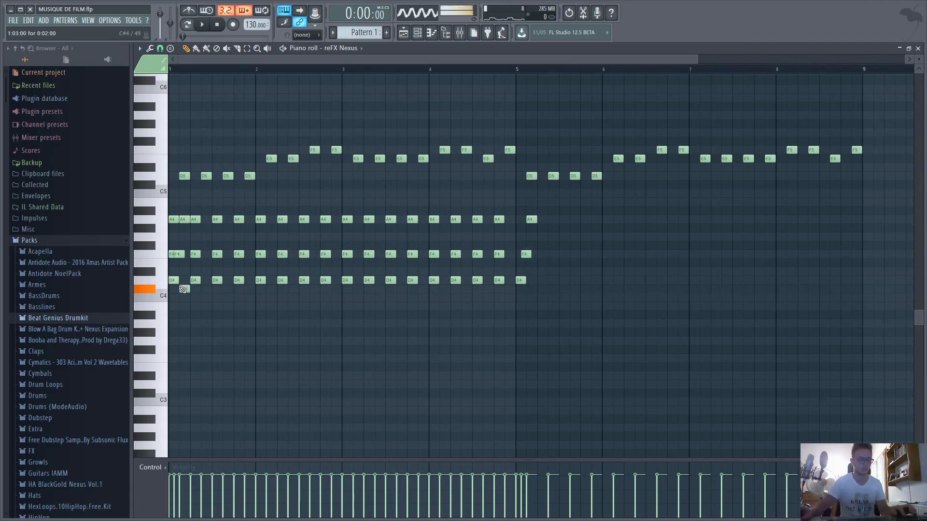
{"action": "right_click", "coordinate": [188, 290]}
{"action": "key", "text": "ctrl+z"}
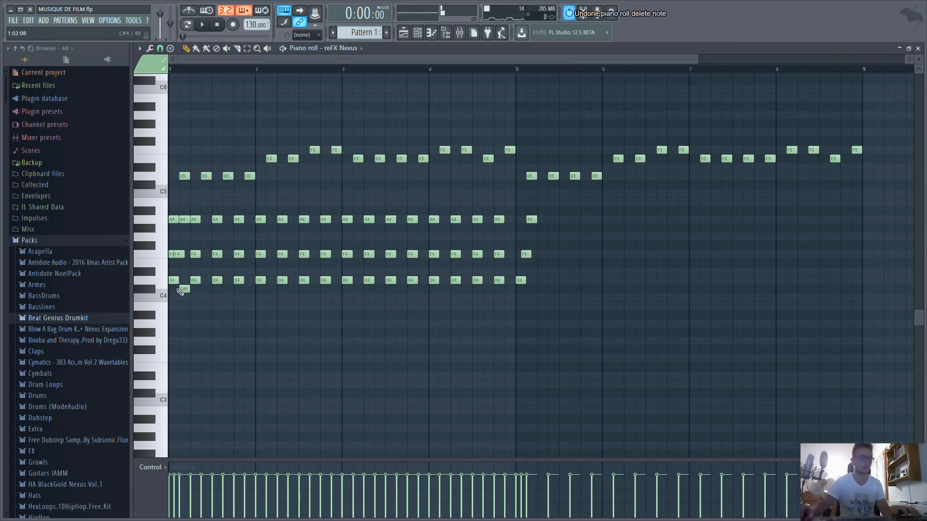
{"action": "key", "text": "ctrl+alt+z"}
{"action": "key", "text": "ctrl+alt+z"}
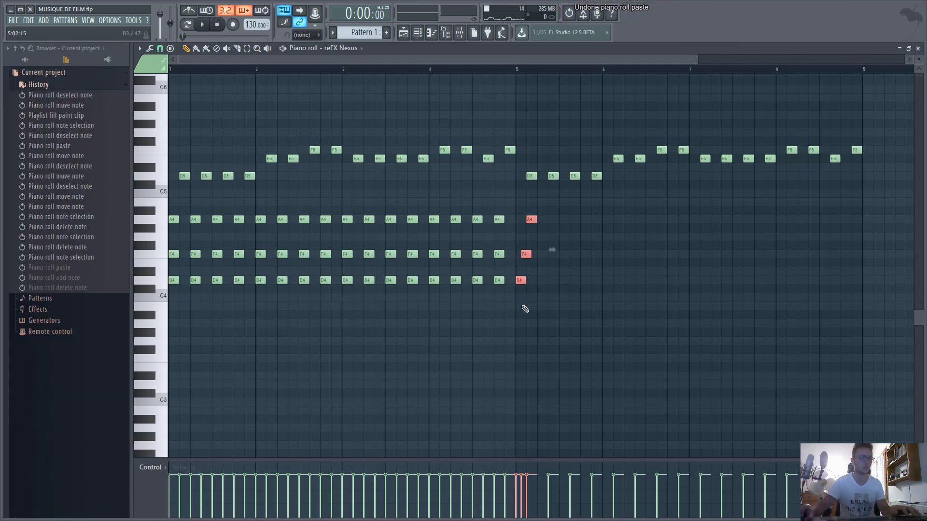
- Paste the staggered figure and place it on the second beat of bar 5
{"action": "key", "text": "ctrl+v"}
{"action": "left_click_drag", "start_coordinate": [171, 280], "coordinate": [540, 280]}
{"action": "left_click", "coordinate": [588, 302]}
- Play from the end of bar 4 to check the transition and delete the four D5 melody notes in bar 5
{"action": "left_click", "coordinate": [520, 70]}
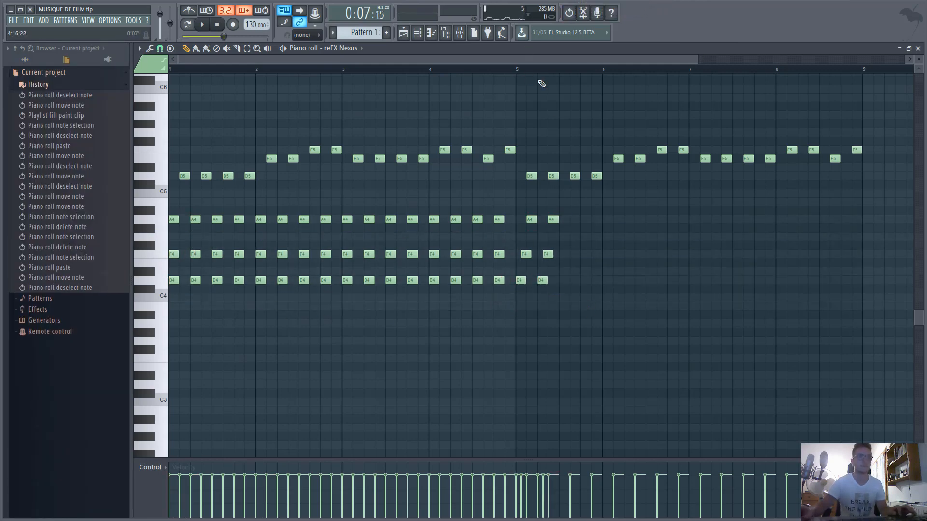
{"action": "key", "text": "space"}
{"action": "key", "text": "space"}
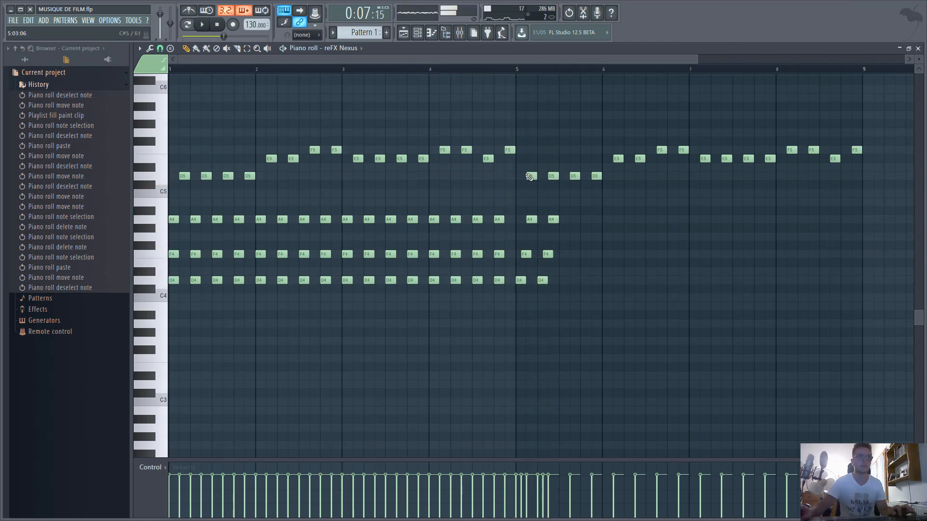
{"action": "right_click", "coordinate": [530, 176]}
{"action": "right_click", "coordinate": [552, 175]}
{"action": "key", "text": "space"}
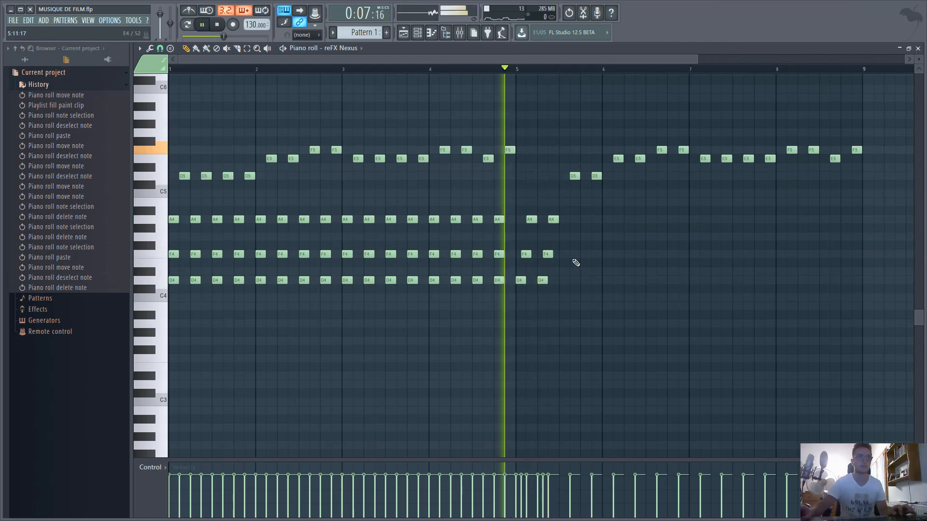
{"action": "key", "text": "space"}
{"action": "right_click", "coordinate": [575, 176]}
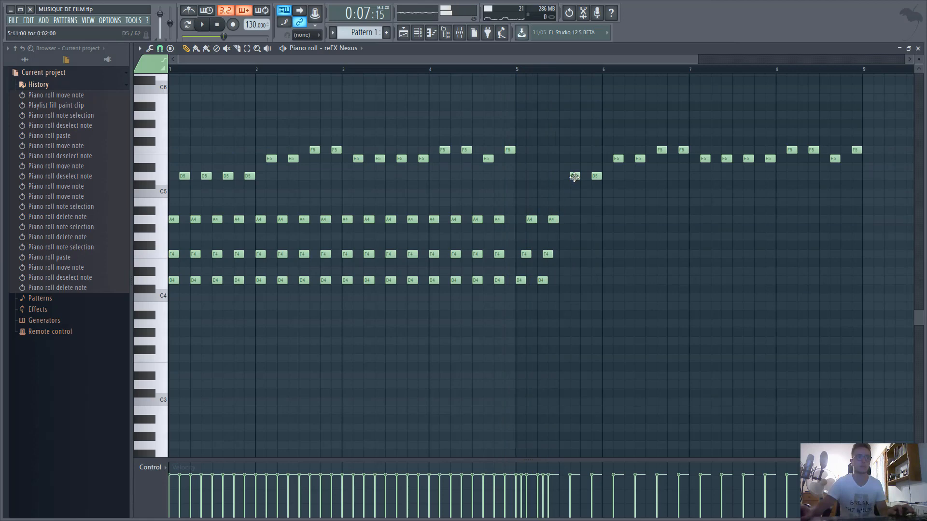
{"action": "right_click", "coordinate": [596, 176]}
- Copy the two staggered D4, F4, A4 figures onto the third and fourth beats of bar 5
{"action": "left_click_drag", "start_coordinate": [559, 311], "coordinate": [514, 163]}
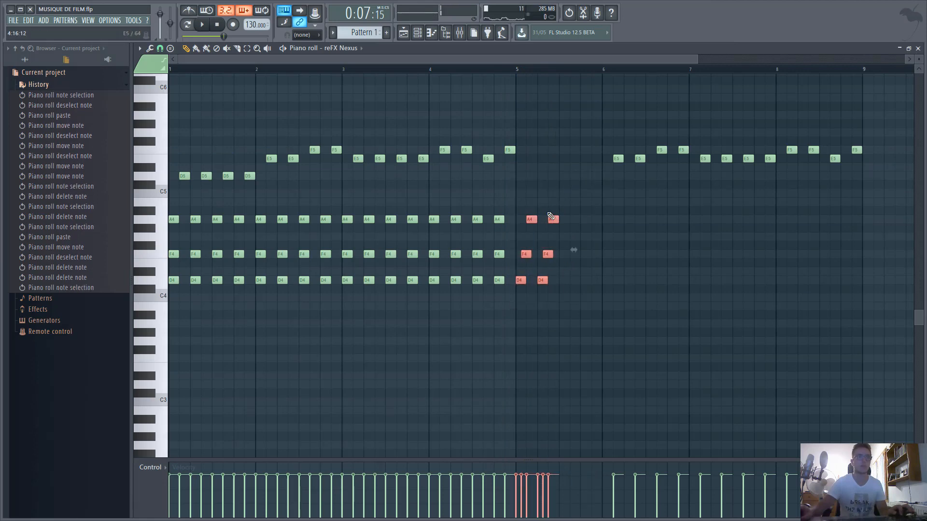
{"action": "key", "text": "ctrl+c"}
{"action": "key", "text": "ctrl+v"}
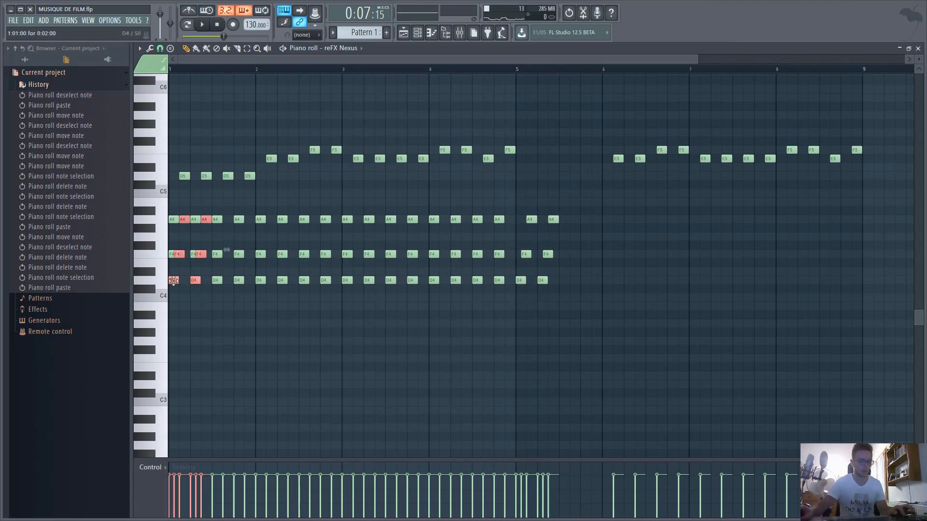
{"action": "left_click_drag", "start_coordinate": [184, 286], "coordinate": [574, 286]}
{"action": "left_click", "coordinate": [593, 319]}
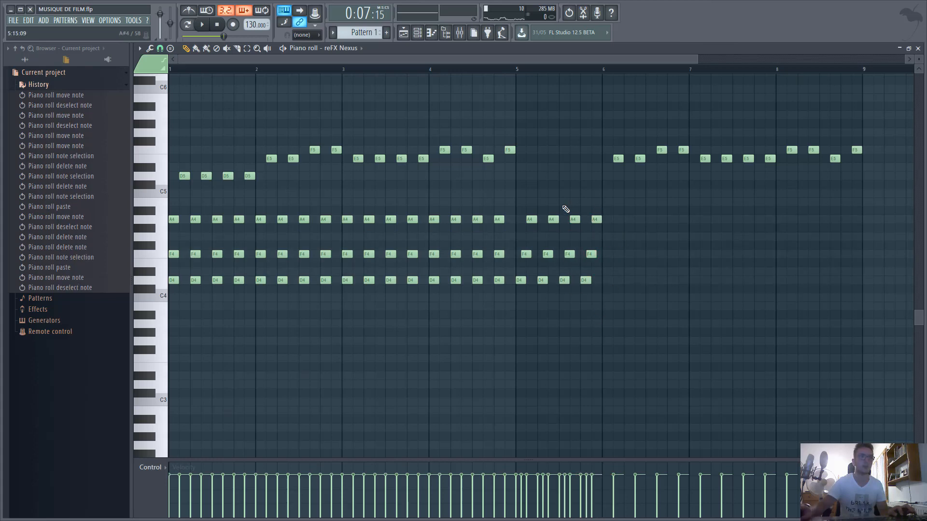
- Replace the four A4 notes in bar 5 with D5 notes at the same beat positions and play the bar back
{"action": "left_click", "coordinate": [530, 220]}
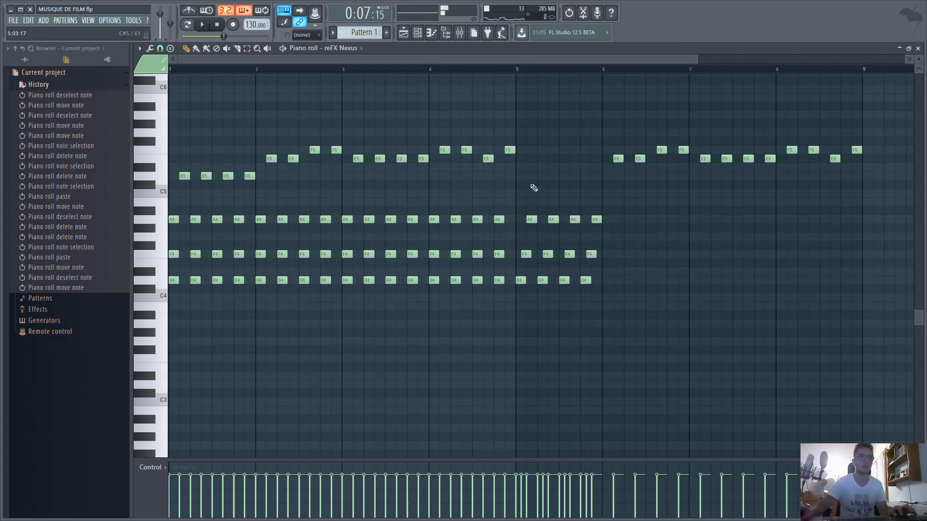
{"action": "left_click", "coordinate": [531, 176]}
{"action": "right_click", "coordinate": [530, 219]}
{"action": "left_click", "coordinate": [553, 176]}
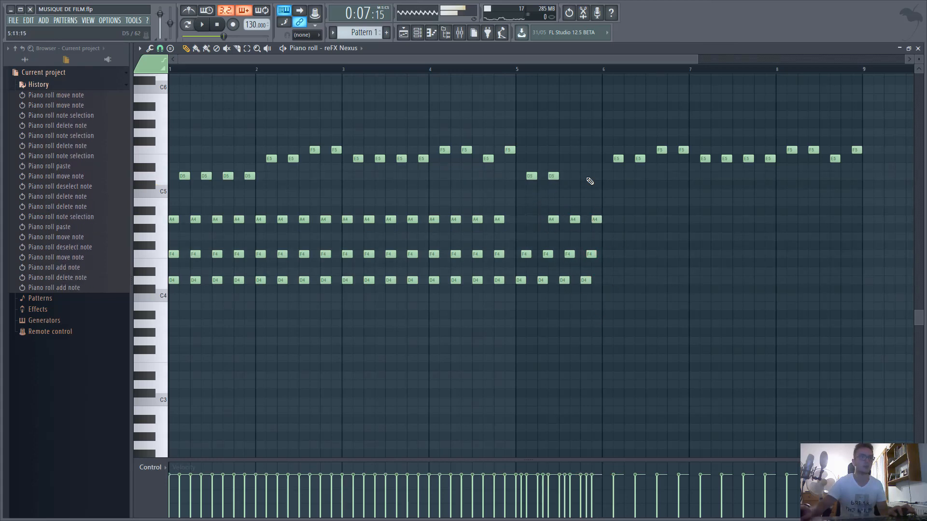
{"action": "left_click", "coordinate": [595, 176]}
{"action": "left_click", "coordinate": [574, 175]}
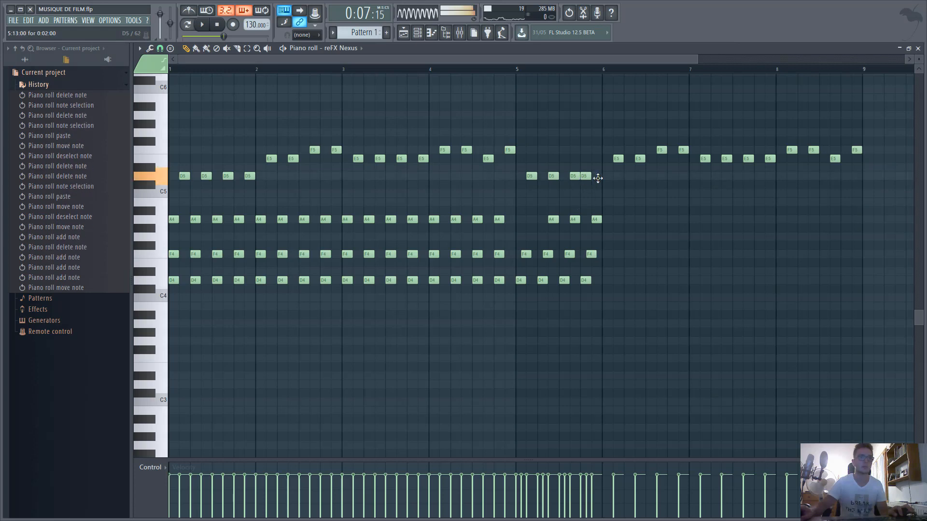
{"action": "right_click", "coordinate": [554, 220]}
{"action": "right_click", "coordinate": [575, 220]}
{"action": "right_click", "coordinate": [596, 220]}
{"action": "key", "text": "space"}
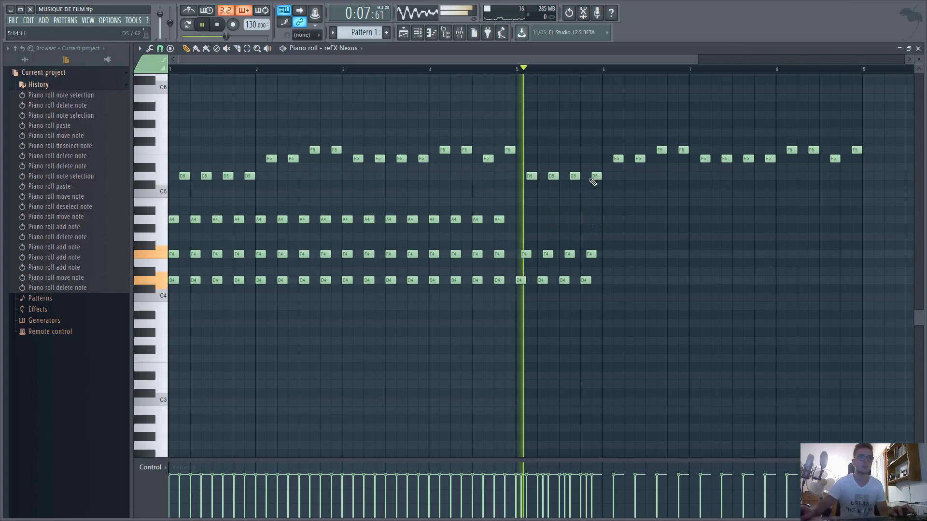
{"action": "key", "text": "space"}
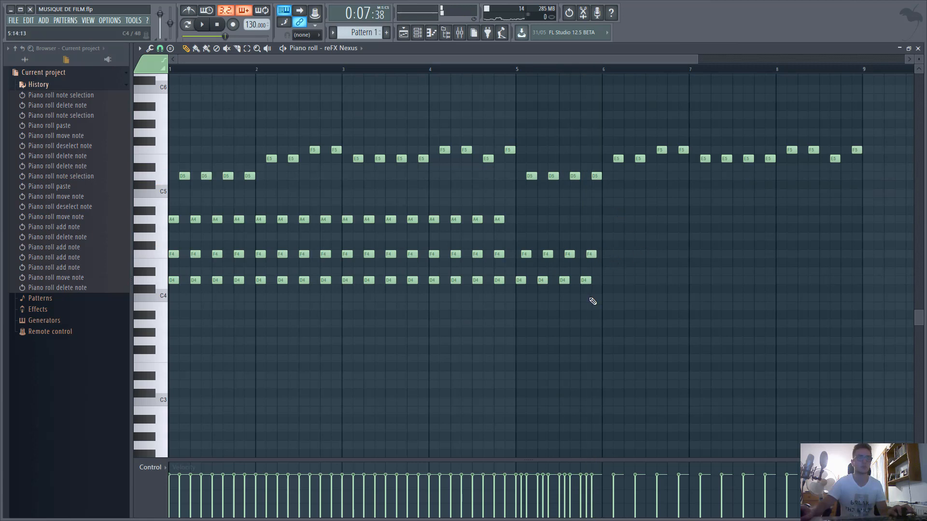
- Copy the staggered D4 and F4 notes of bar 5 into bar 6
{"action": "left_click_drag", "start_coordinate": [612, 309], "coordinate": [518, 225]}
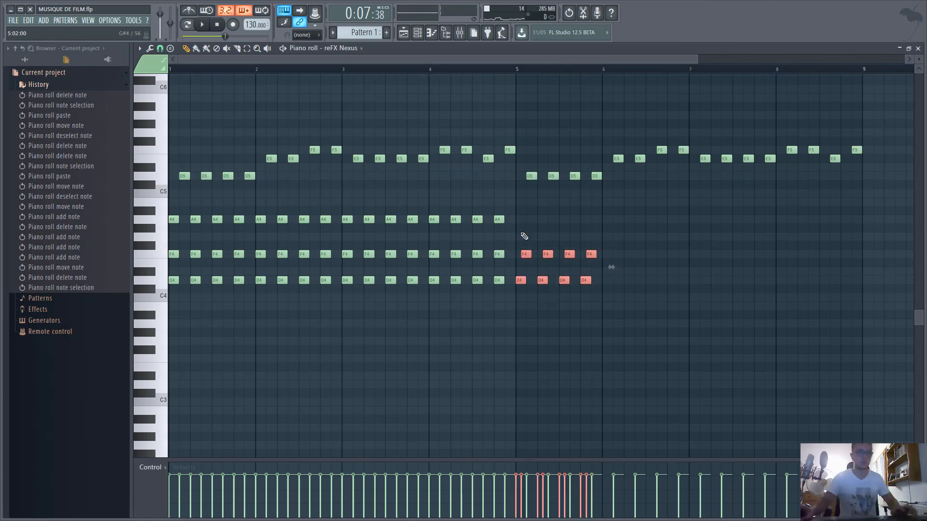
{"action": "key", "text": "ctrl+c"}
{"action": "key", "text": "ctrl+v"}
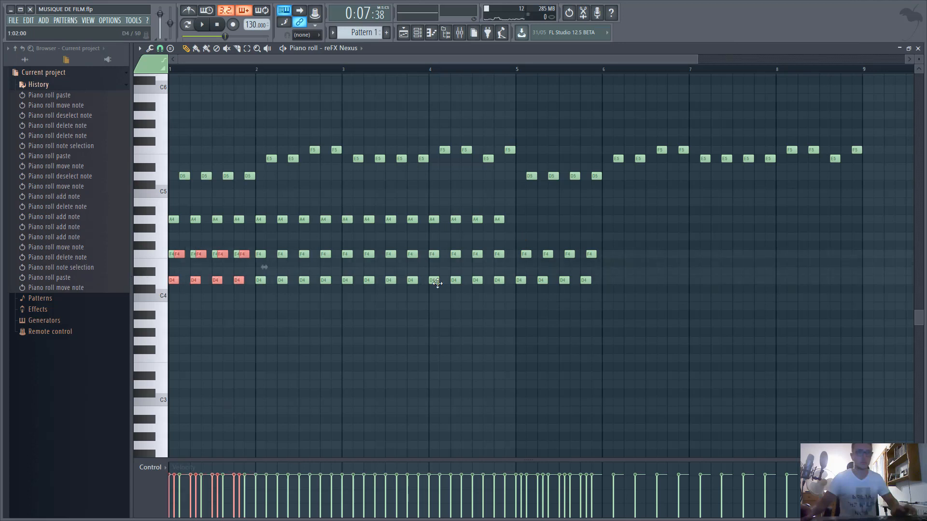
{"action": "left_click_drag", "start_coordinate": [173, 281], "coordinate": [607, 283]}
- Duplicate the staggered D4 and F4 notes of bars 5 and 6 into bars 7 and 8, and deselect them
{"action": "left_click_drag", "start_coordinate": [724, 324], "coordinate": [512, 243]}
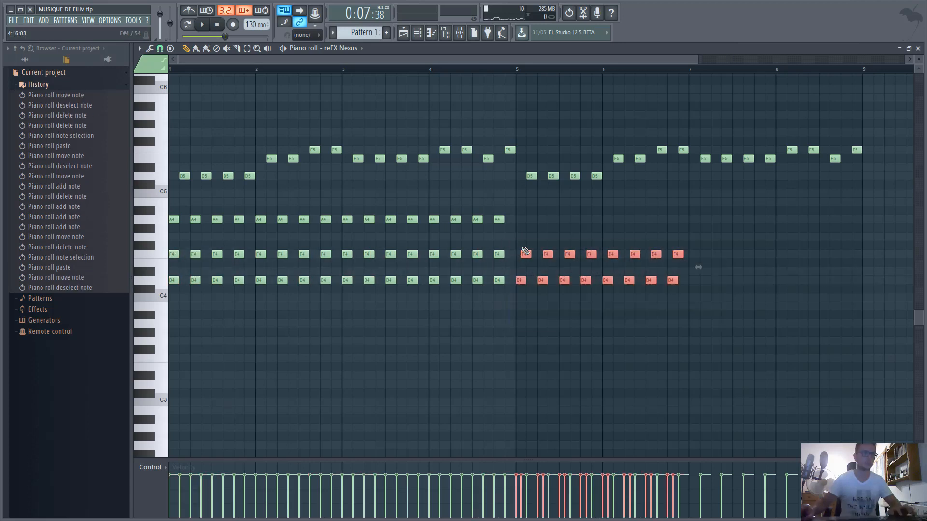
{"action": "key", "text": "ctrl+c"}
{"action": "key", "text": "ctrl+v"}
{"action": "left_click_drag", "start_coordinate": [173, 282], "coordinate": [696, 279]}
{"action": "left_click", "coordinate": [613, 92], "text": "ctrl"}
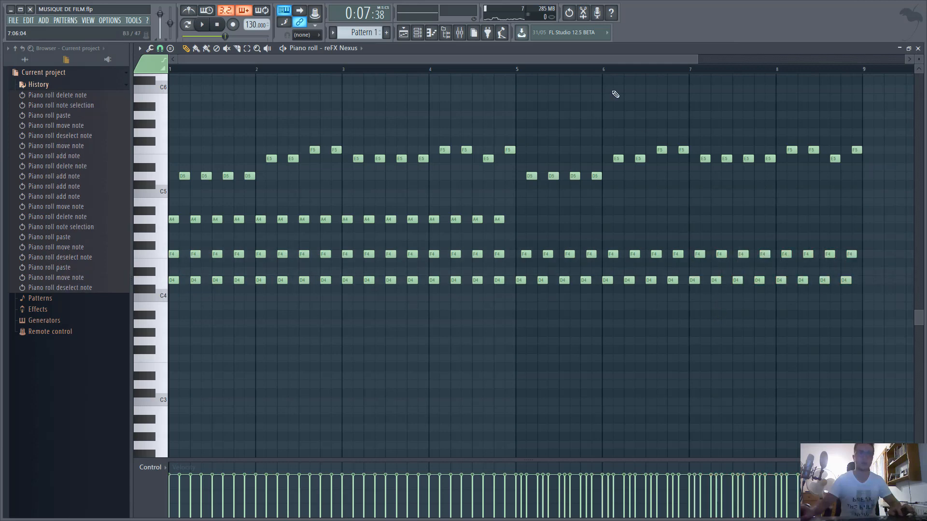
- Listen to the staggered bars 5 to 8 and to the whole pattern from bar 1, and minimize the piano roll
{"action": "key", "text": "space"}
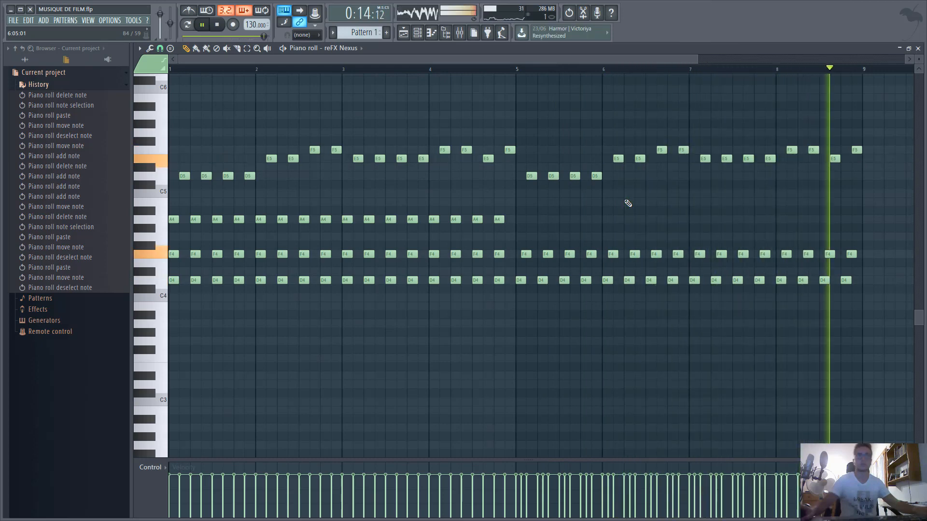
{"action": "key", "text": "space"}
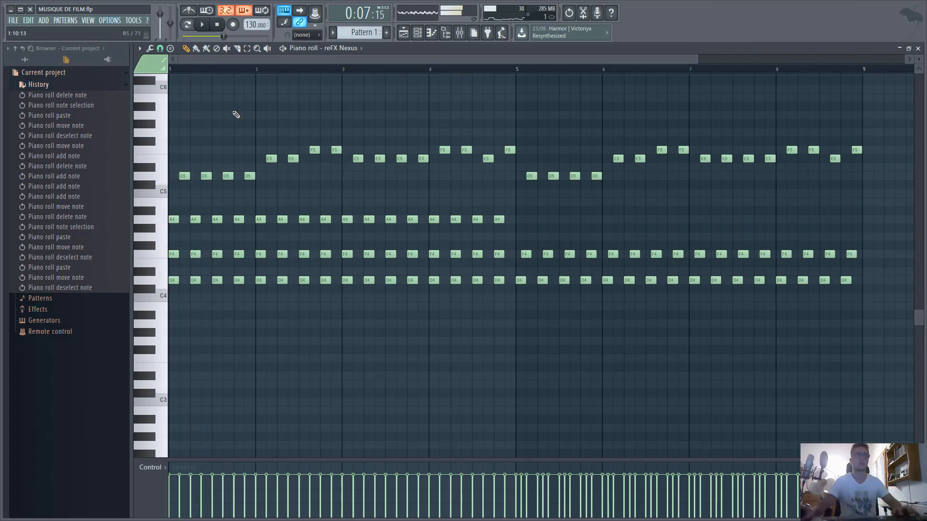
{"action": "scroll", "coordinate": [682, 208], "scroll_direction": "down", "scroll_amount": 3}
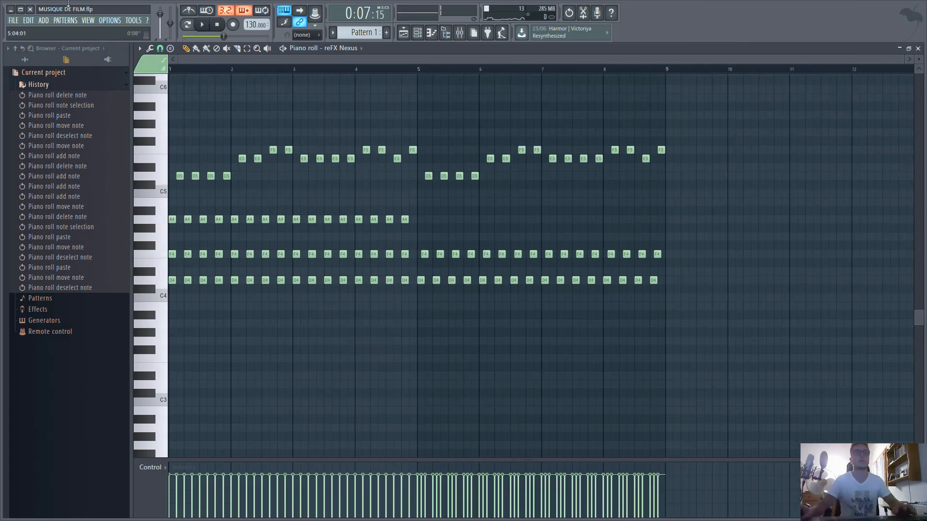
{"action": "left_click", "coordinate": [177, 68]}
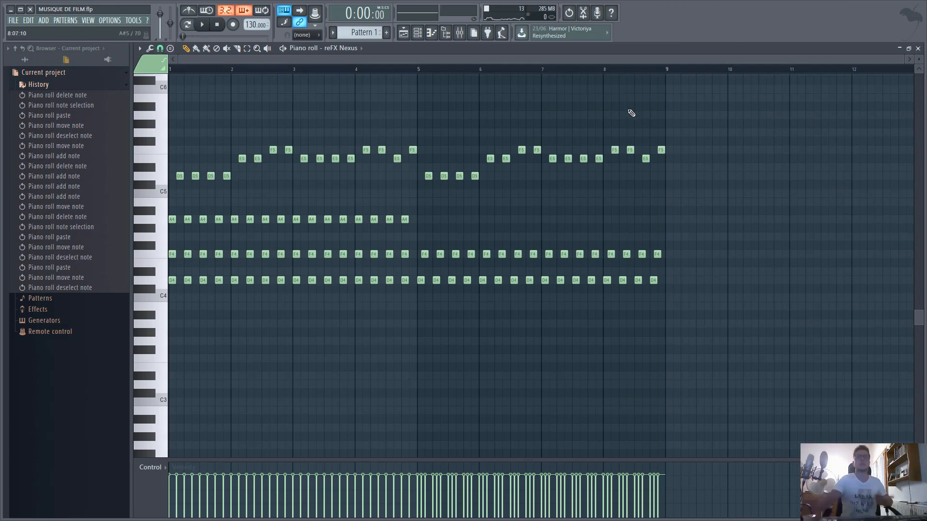
{"action": "key", "text": "space"}
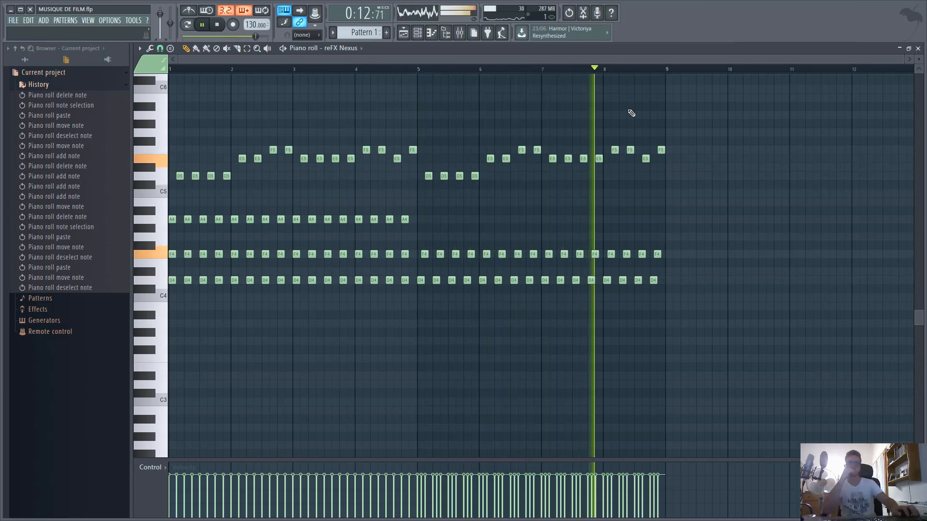
{"action": "key", "text": "space"}
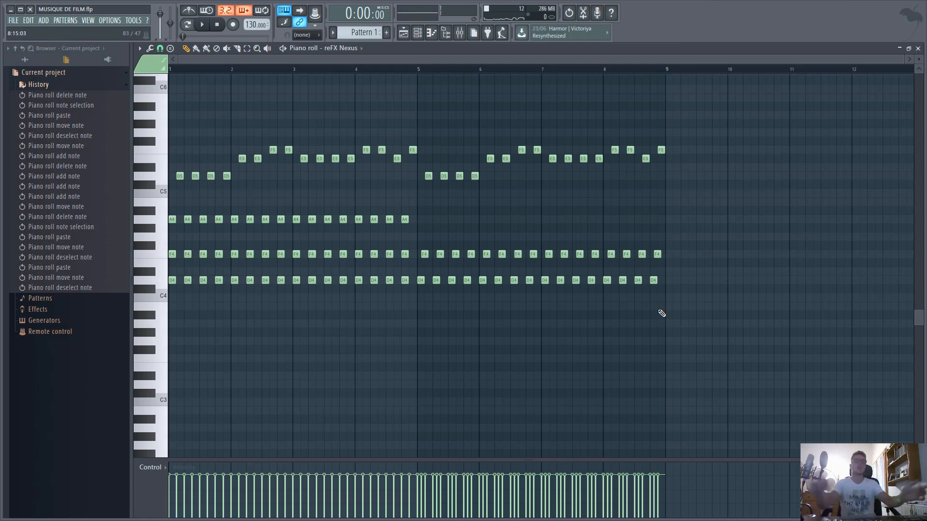
{"action": "left_click", "coordinate": [899, 48]}
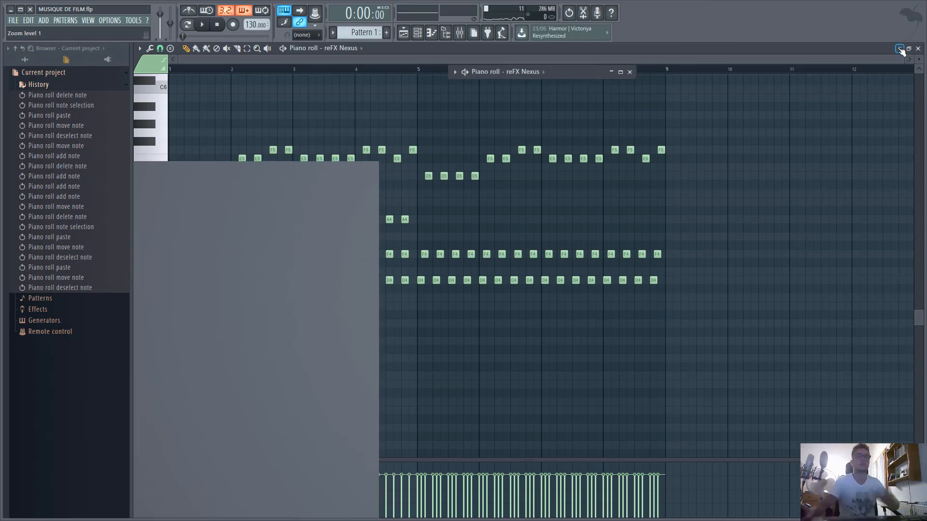